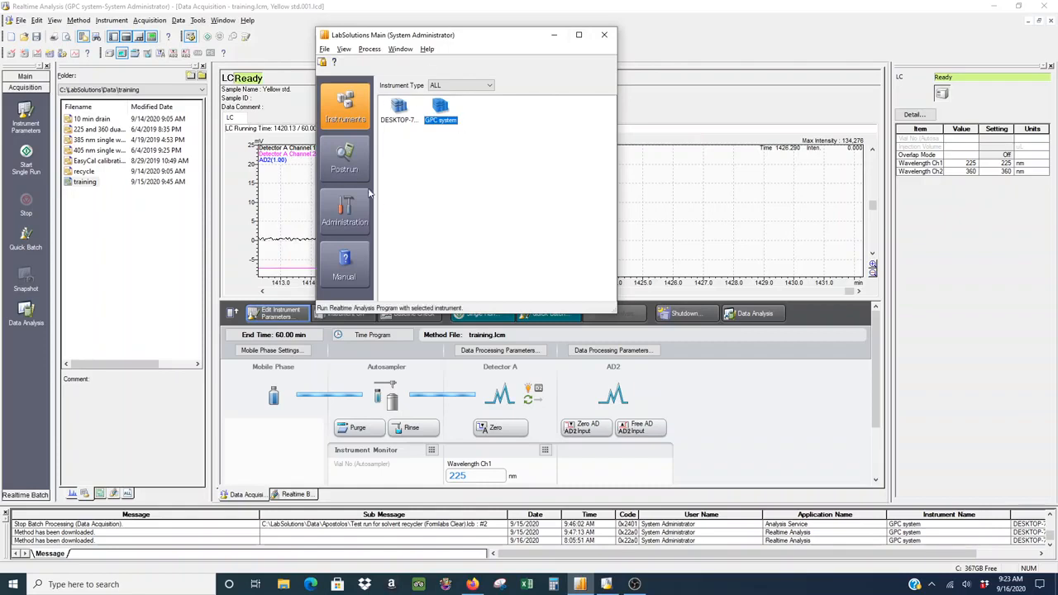
- Select the GPC system in the LabSolutions Main instrument list, then bring the Realtime Analysis window to the front
left_click(399, 108)
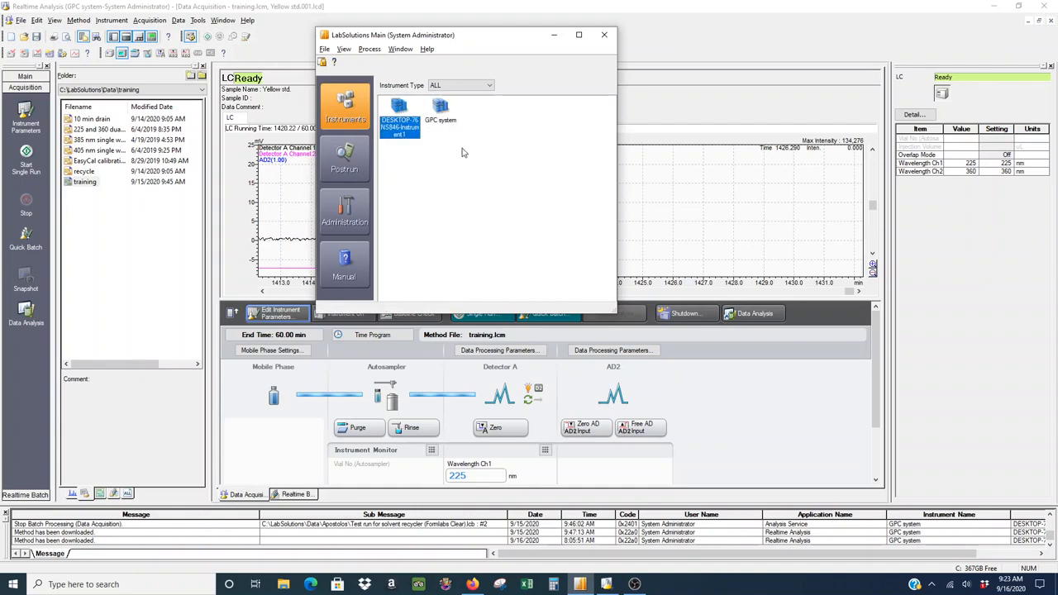
left_click(468, 201)
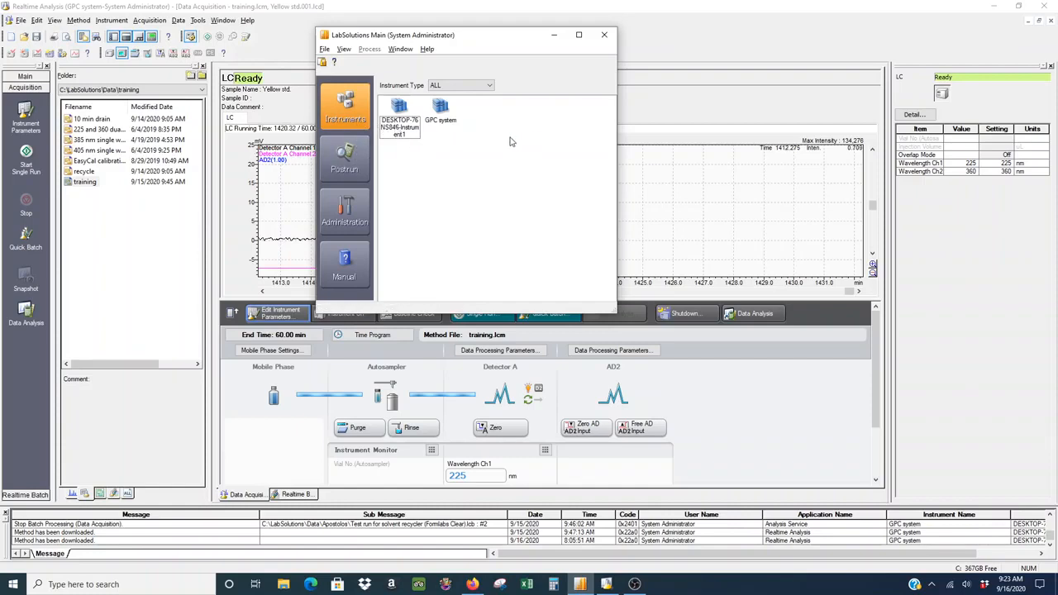
left_click(441, 109)
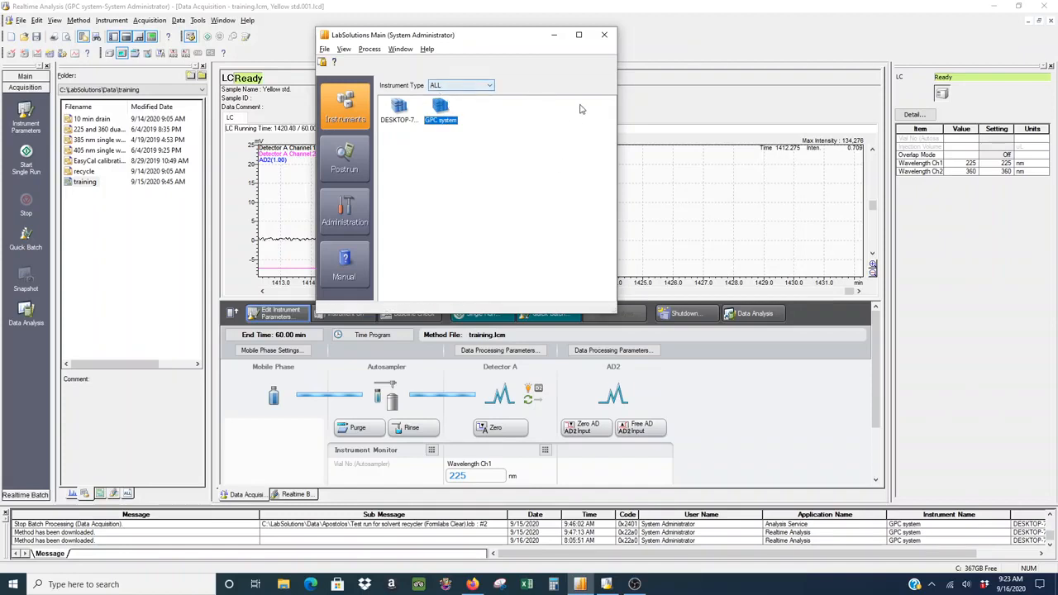
left_click(554, 35)
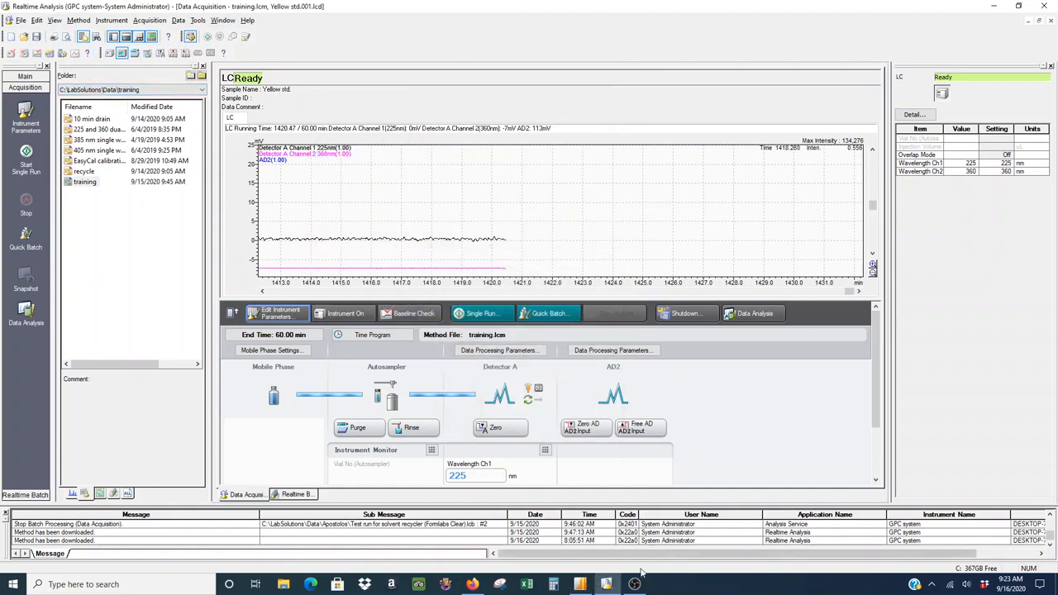
left_click(592, 591)
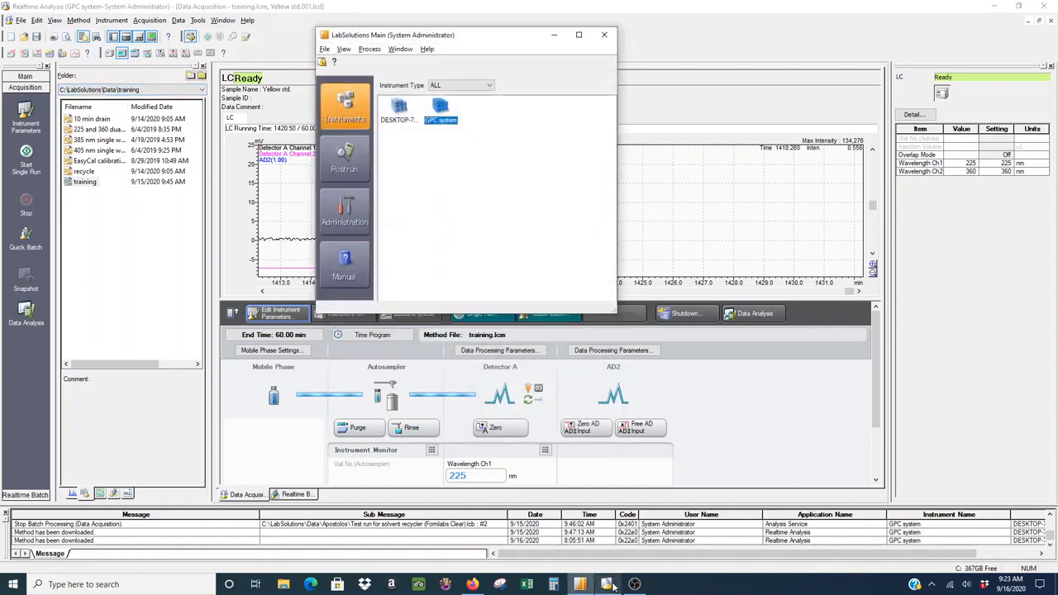
left_click(612, 588)
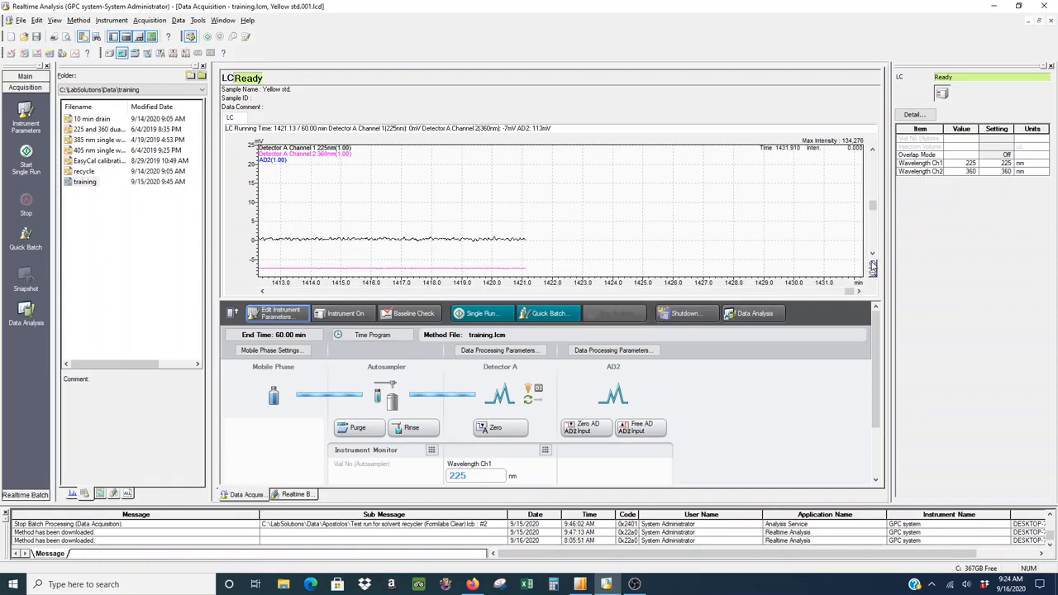
- Load the training method file into the data acquisition view without saving the current method file
left_click(873, 267)
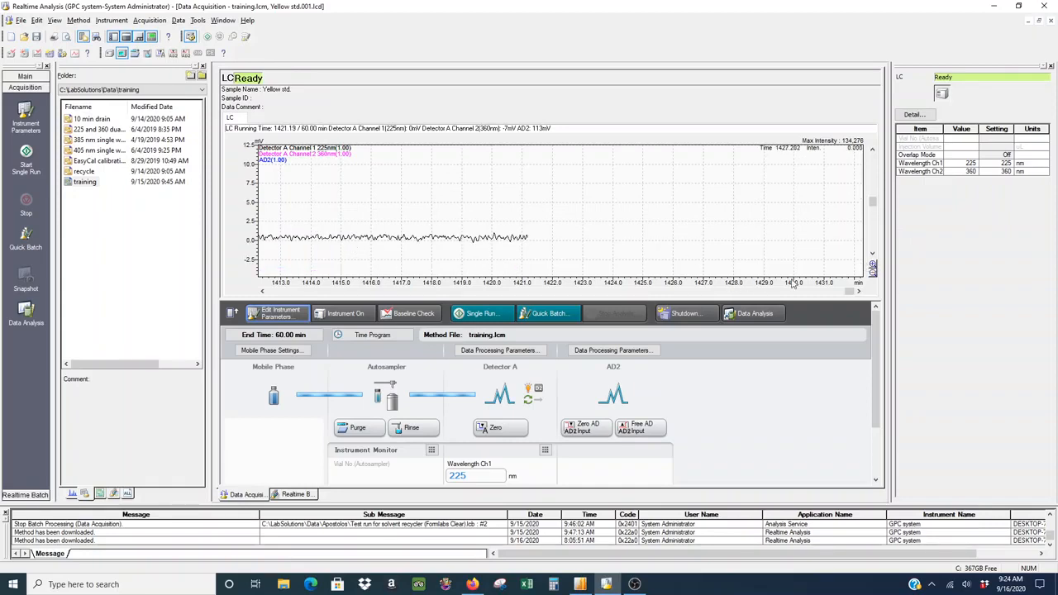
left_click(873, 272)
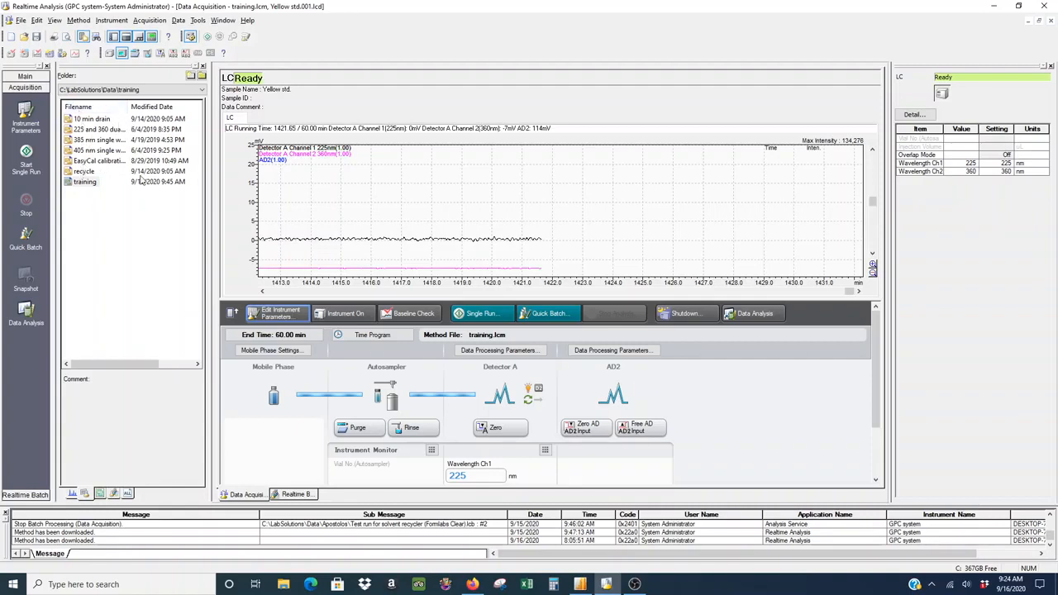
left_click(86, 182)
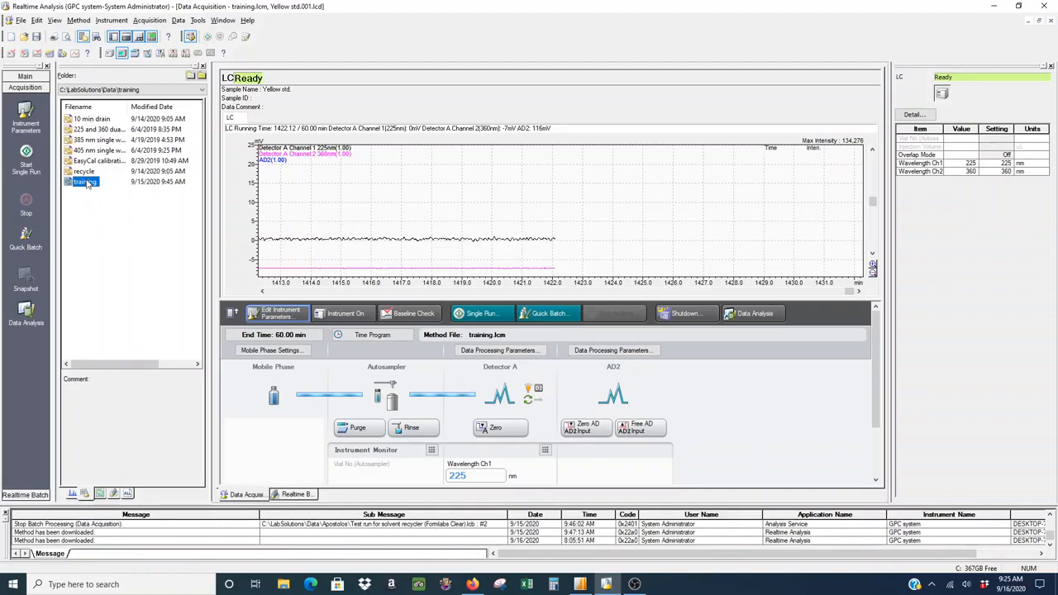
left_click_drag(88, 185, 546, 411)
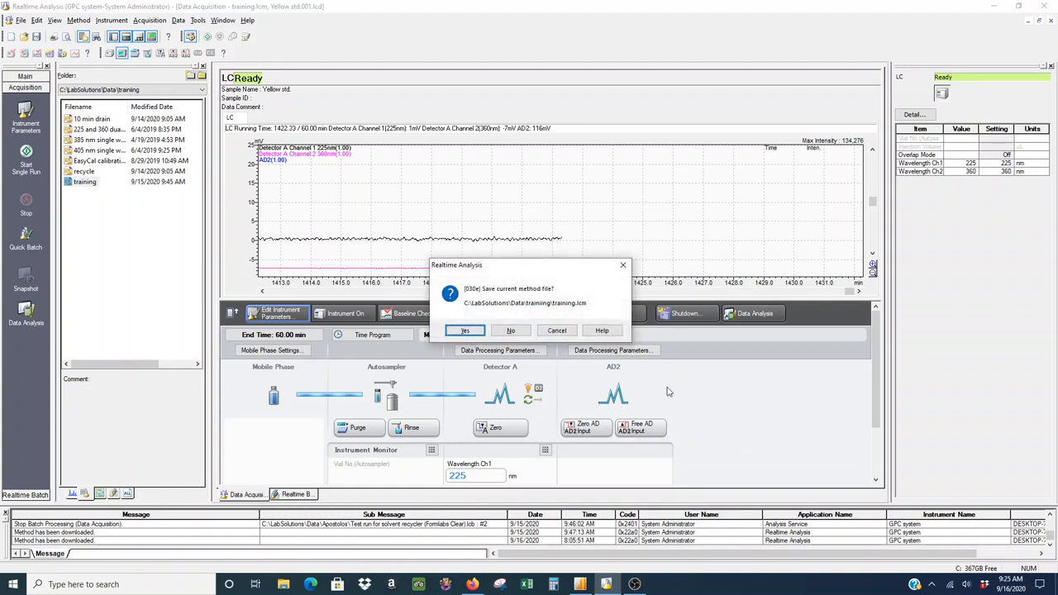
left_click(510, 330)
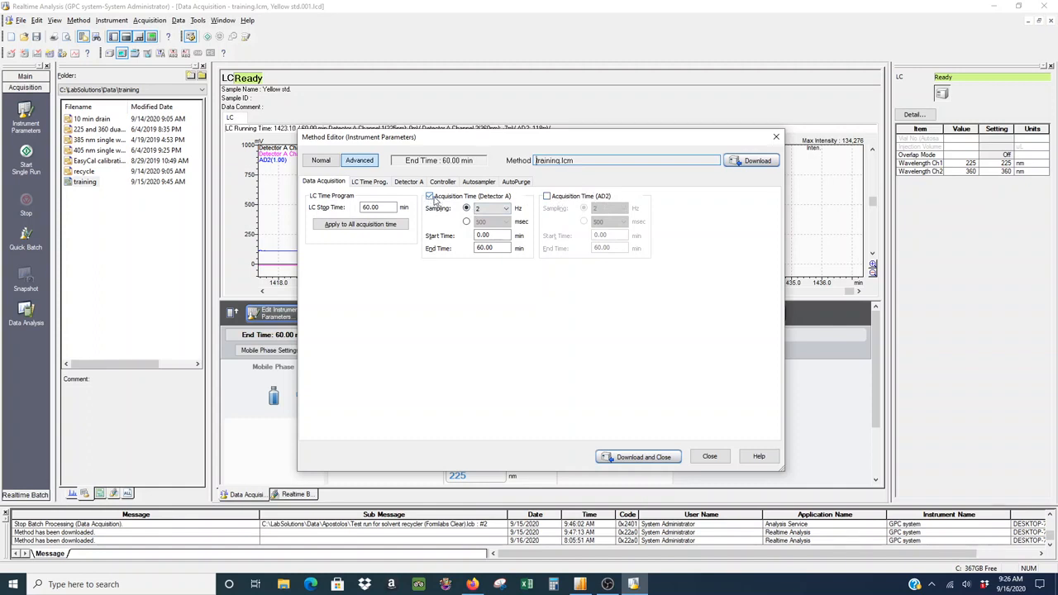
- Enable the AD2 acquisition time with 2 Hz sampling in the method's data acquisition settings and view the LC time program
left_click(546, 196)
left_click(584, 208)
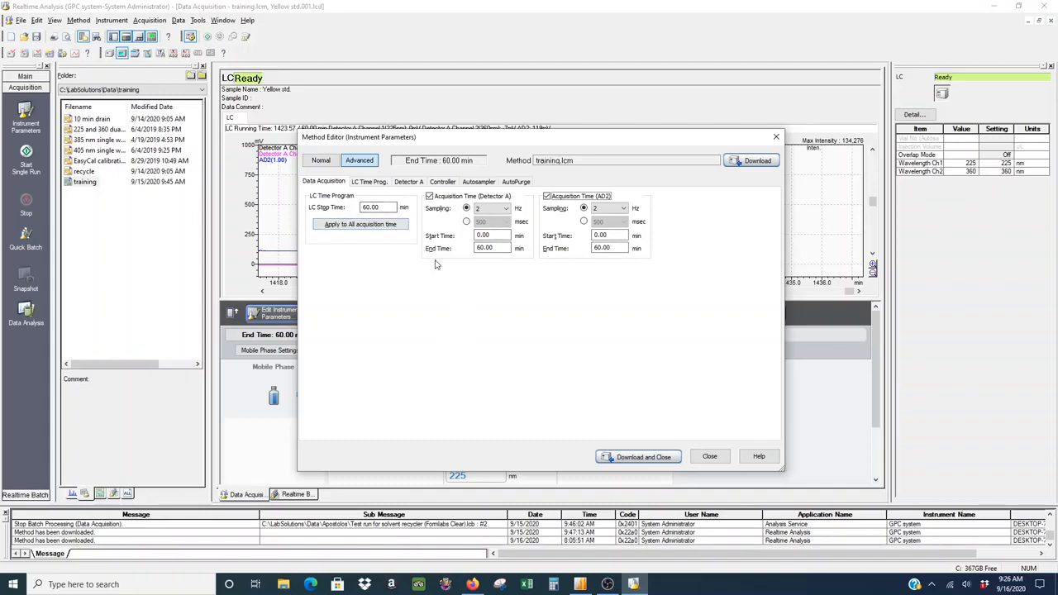
left_click(379, 184)
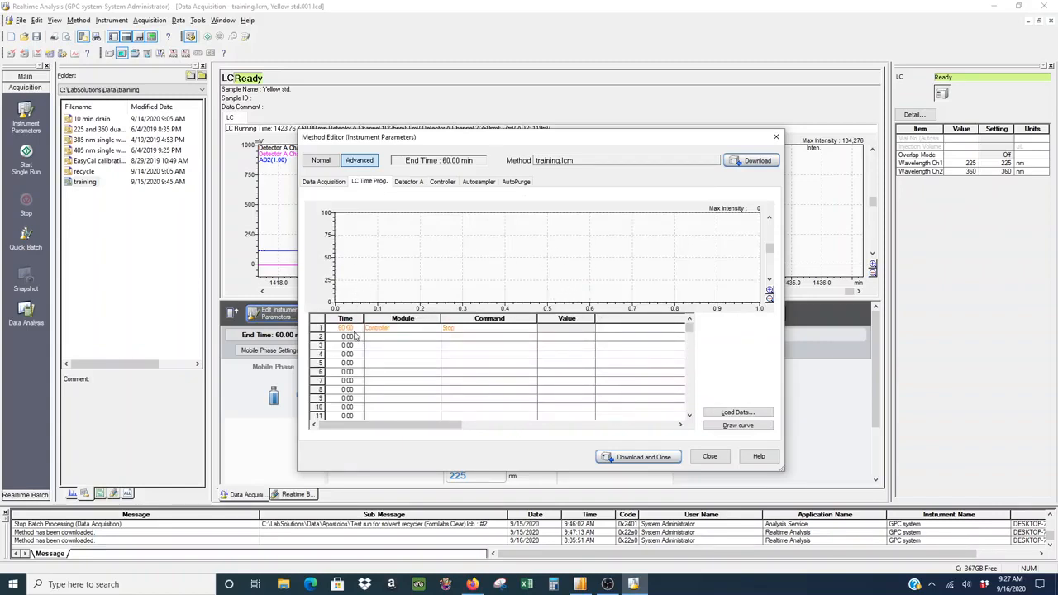
- Choose the D2 lamp in the method's Detector A settings
left_click(420, 184)
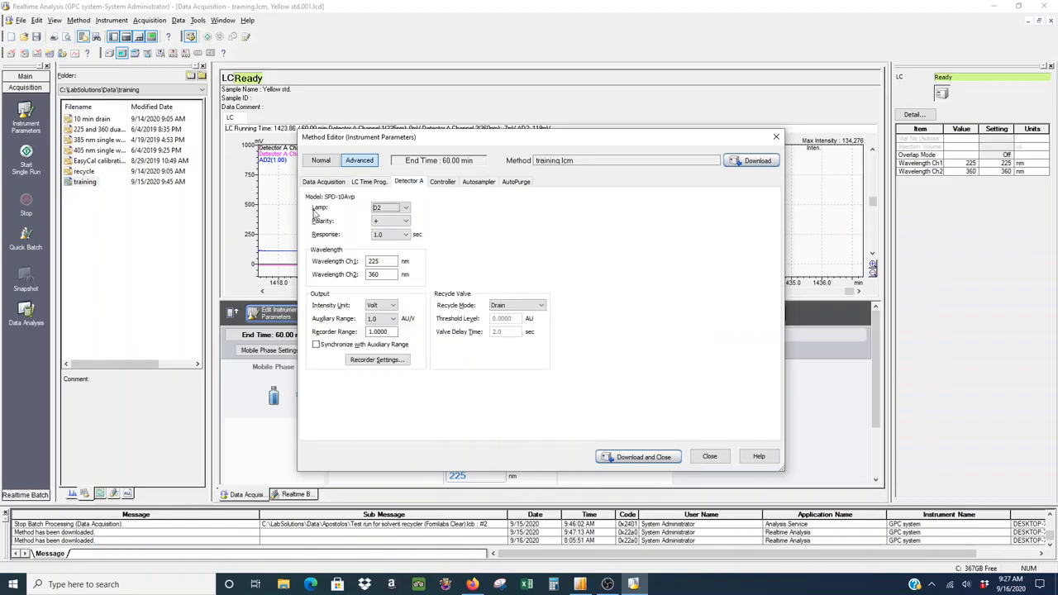
left_click(395, 209)
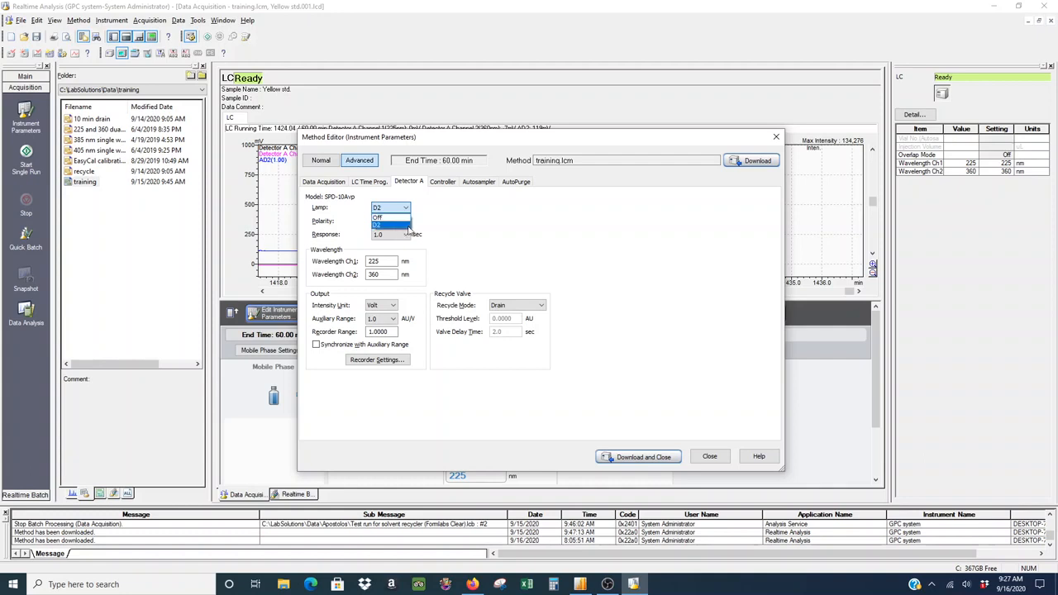
left_click(406, 225)
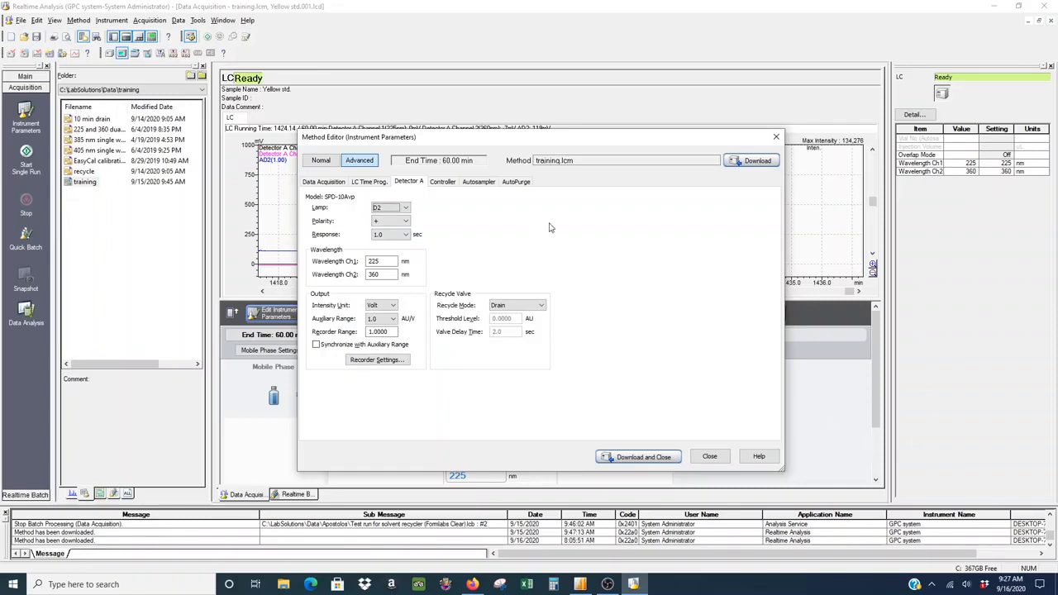
- Go through Detector A's Ch1 and Ch2 wavelength values and choose Drain as the recycle valve mode
left_click(389, 262)
key("Tab")
left_click(388, 261)
left_click(394, 275)
left_click(539, 309)
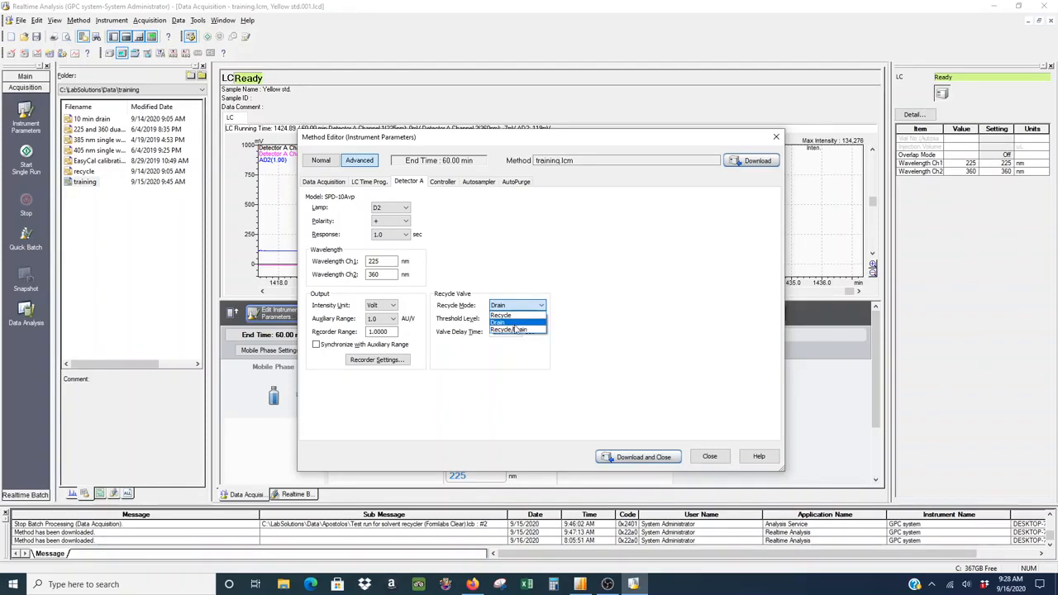
left_click(509, 323)
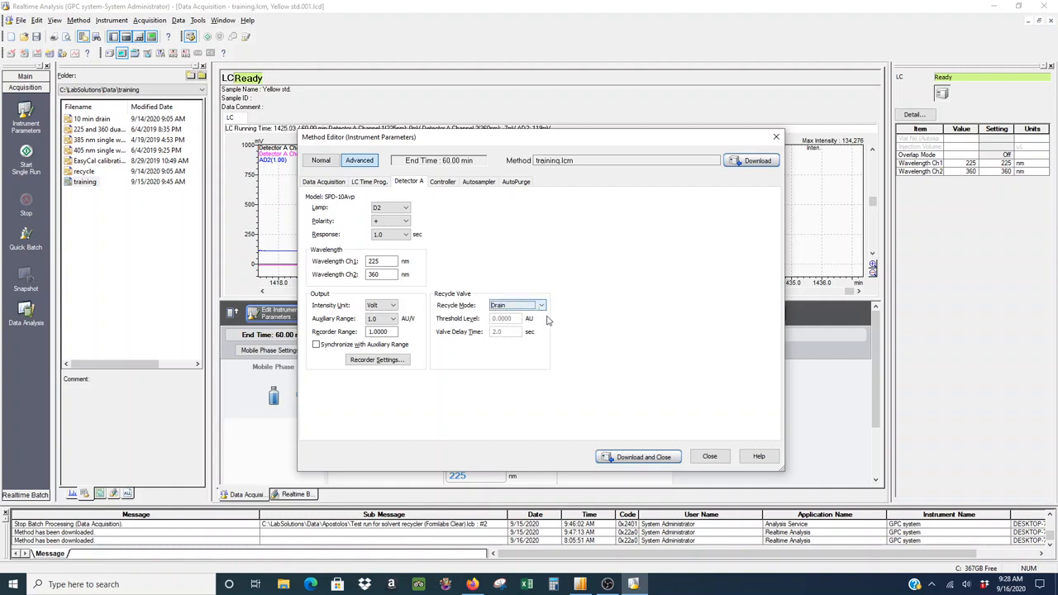
- Set the start of autosampler pretreatment to Off in the controller's acquisition cycle time optimization
left_click(442, 182)
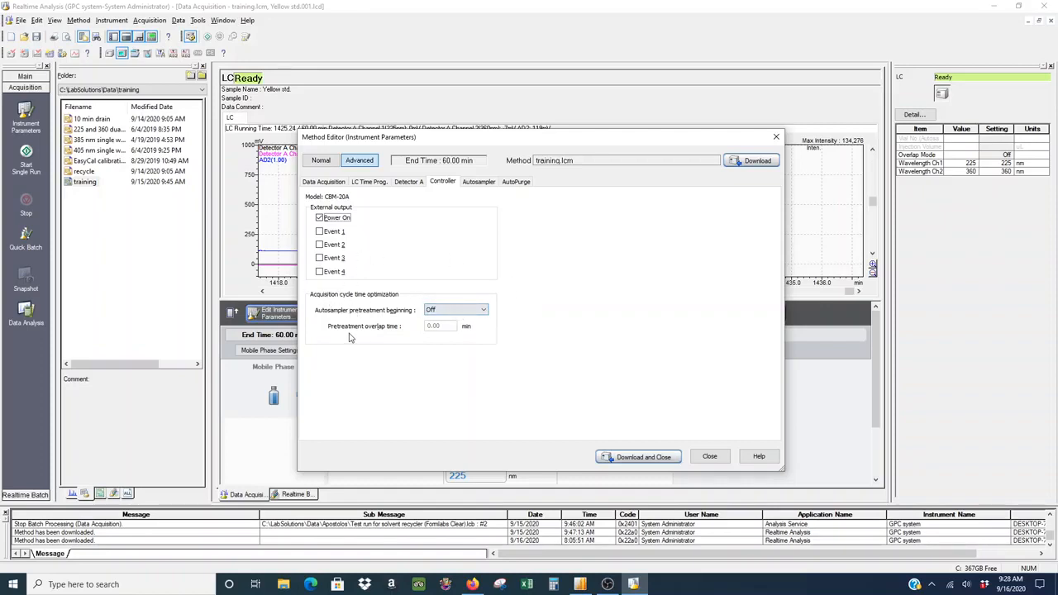
left_click(450, 313)
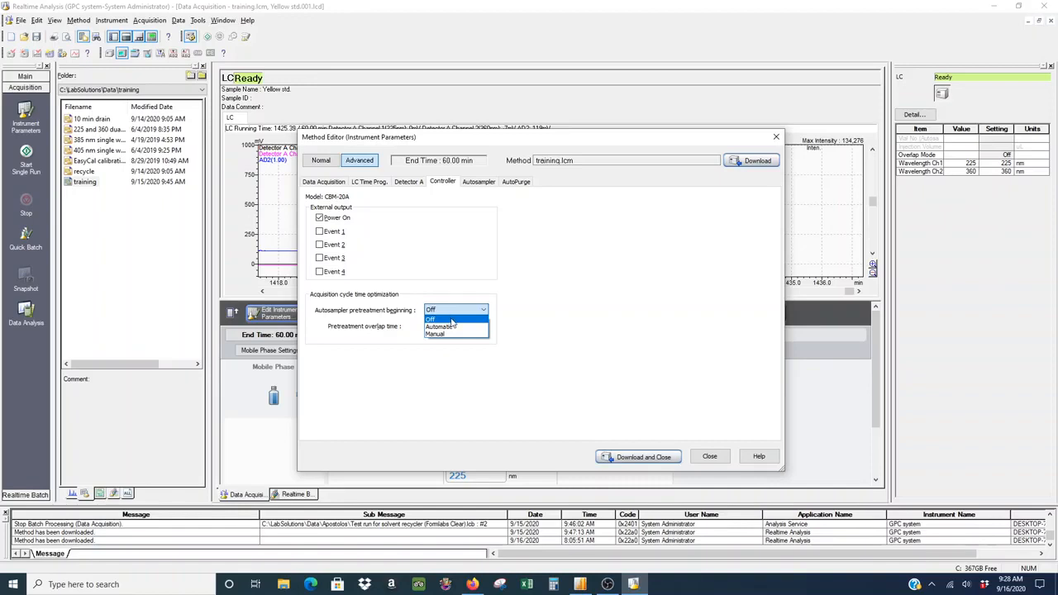
left_click(452, 323)
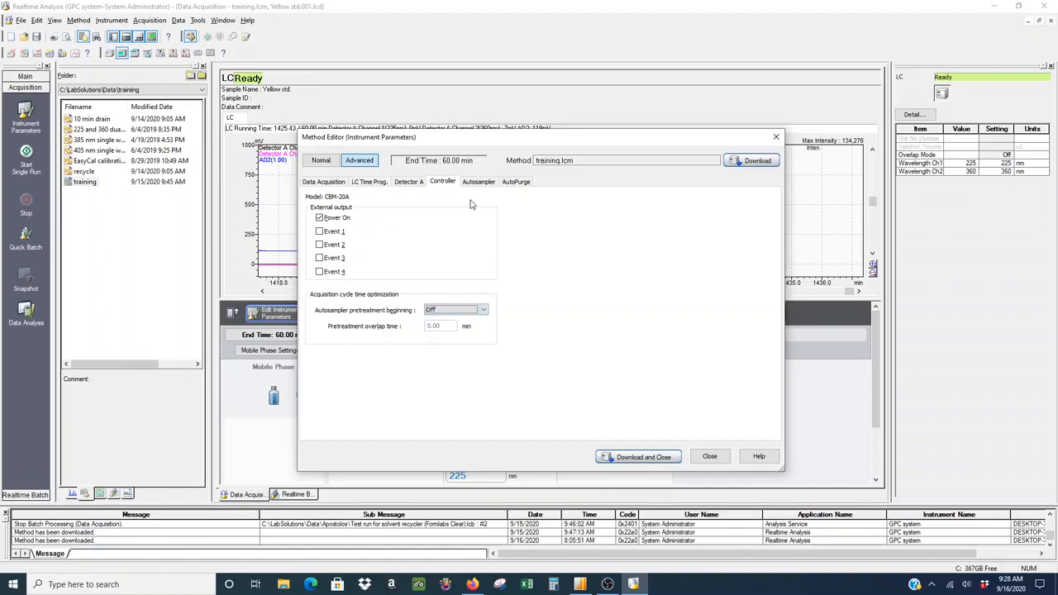
- Choose Rack 1.5 mL 70 vials as the autosampler's sample rack
left_click(480, 183)
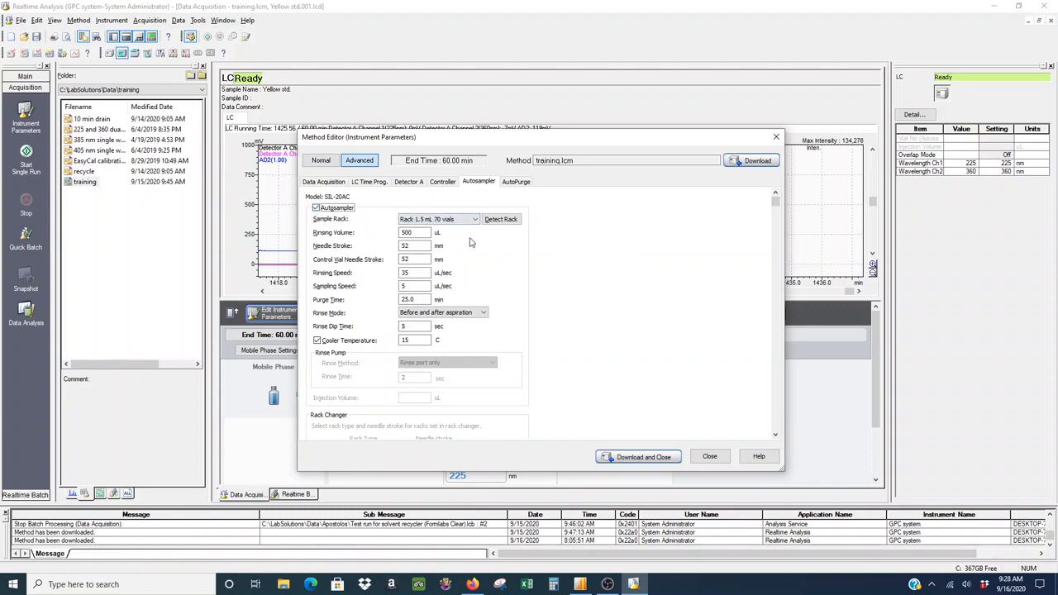
left_click(451, 221)
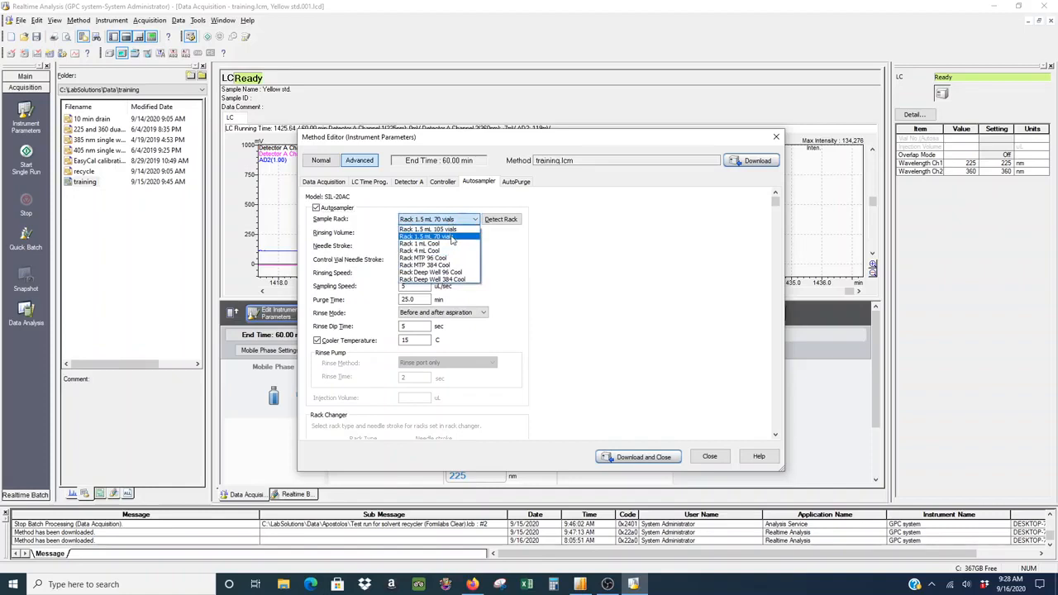
left_click(452, 237)
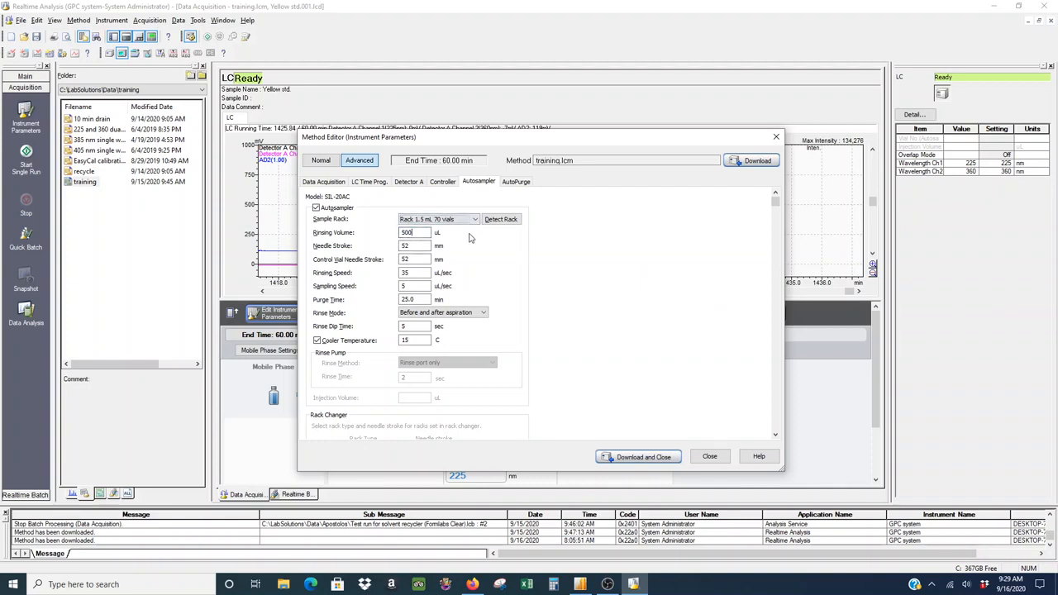
- Go through the autosampler's rinsing, needle stroke, sampling speed and dip time values, and choose Before and after aspiration as its rinse mode
left_click(427, 232)
key("Tab")
key("Tab")
left_click(411, 287)
left_click(456, 315)
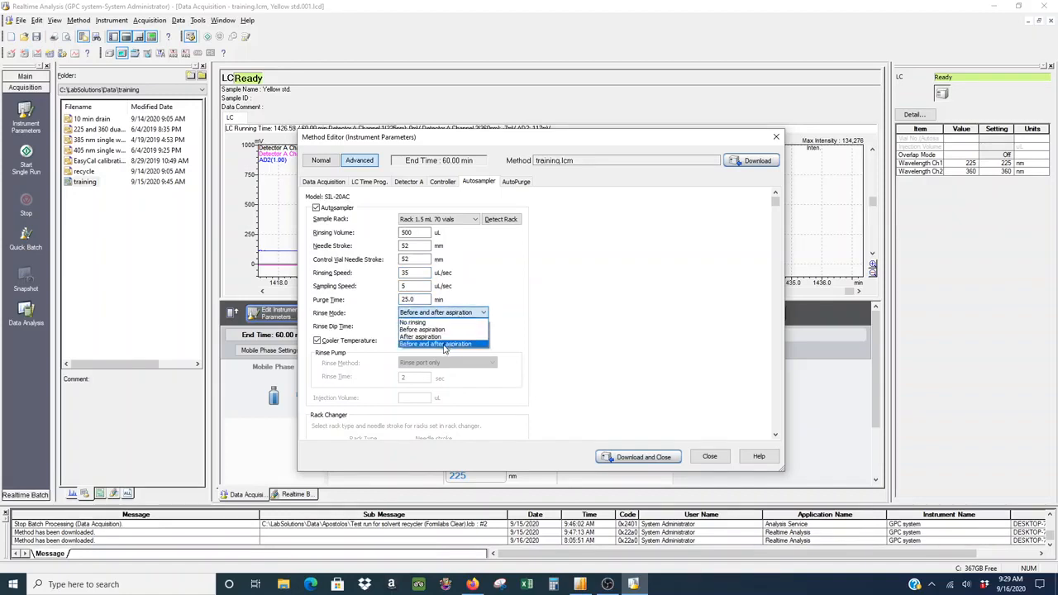
left_click(445, 345)
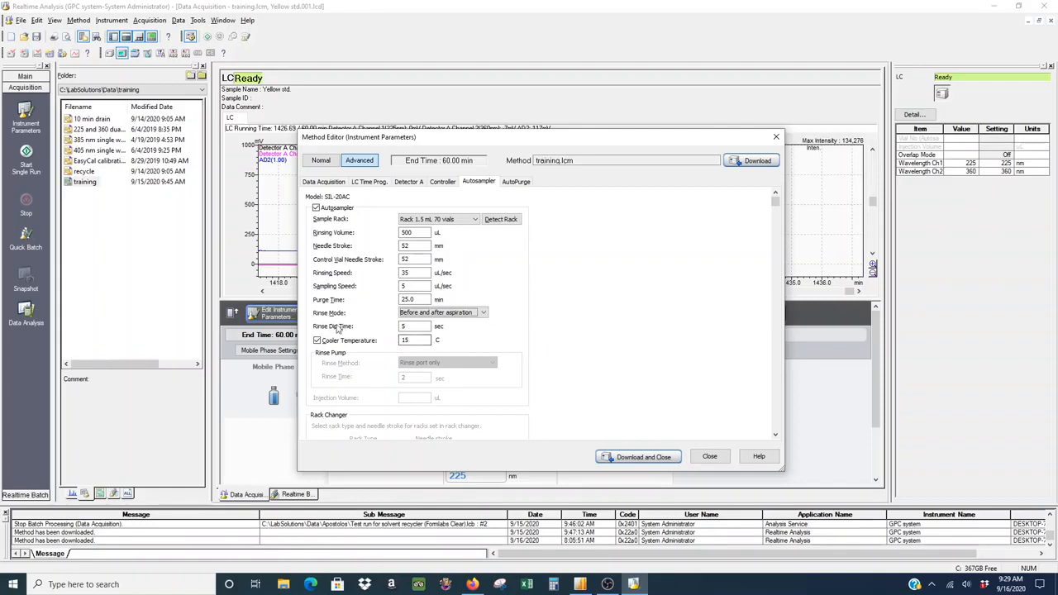
left_click(429, 328)
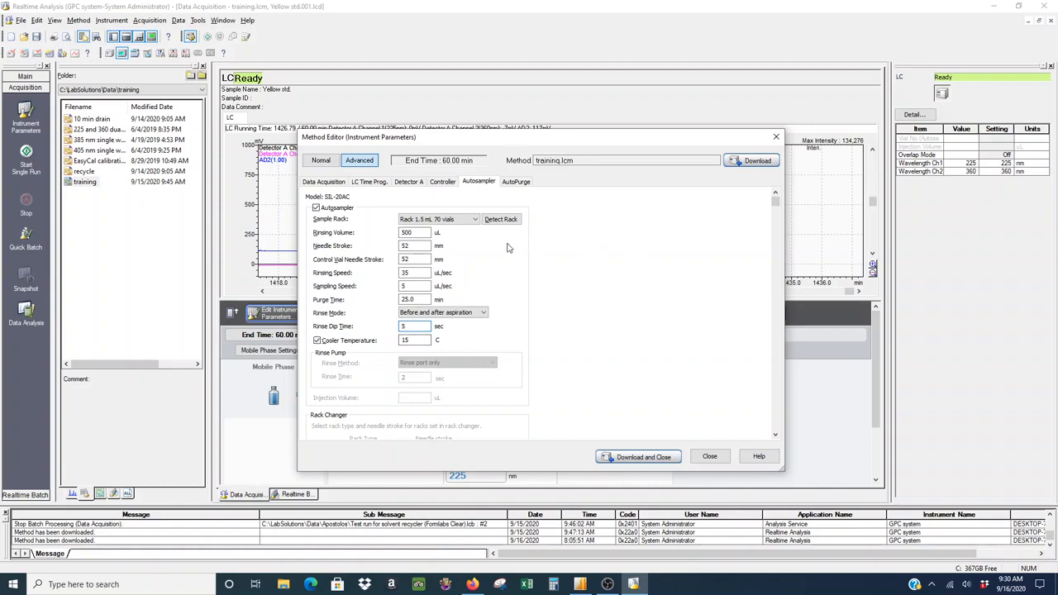
- View the AutoPurge settings, then download the method to the instrument and close the Method Editor
left_click(519, 183)
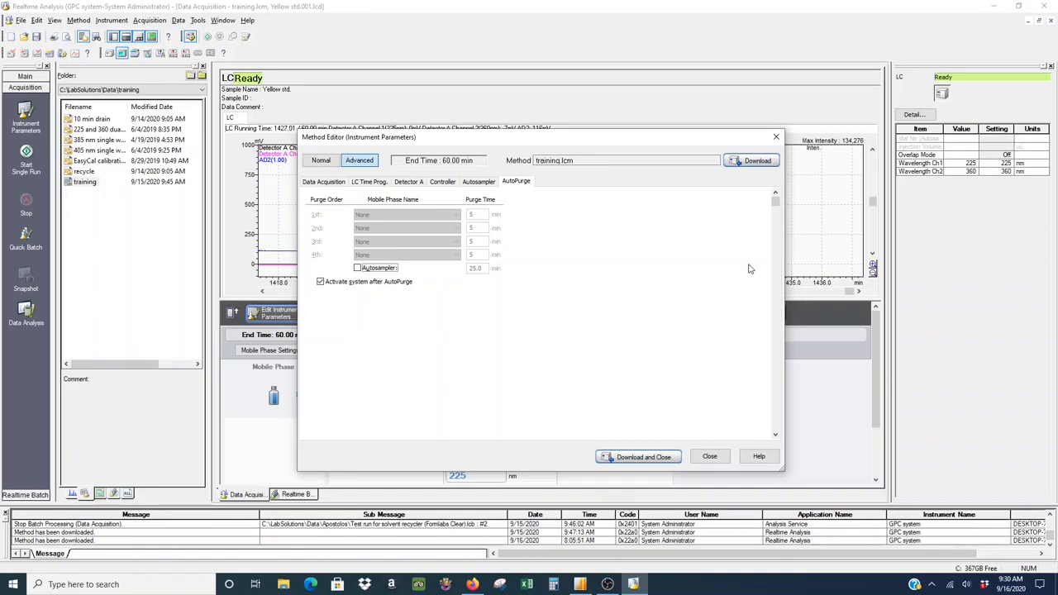
left_click(635, 460)
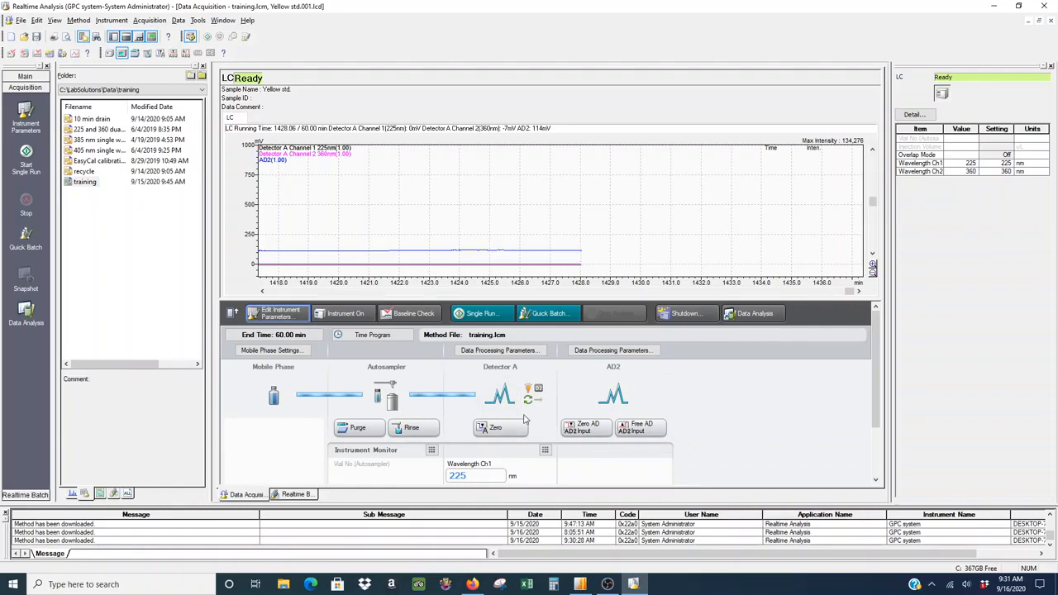
- Examine the baseline noise of both Detector A channels on an enlarged intensity scale in the live chromatogram
left_click(873, 266)
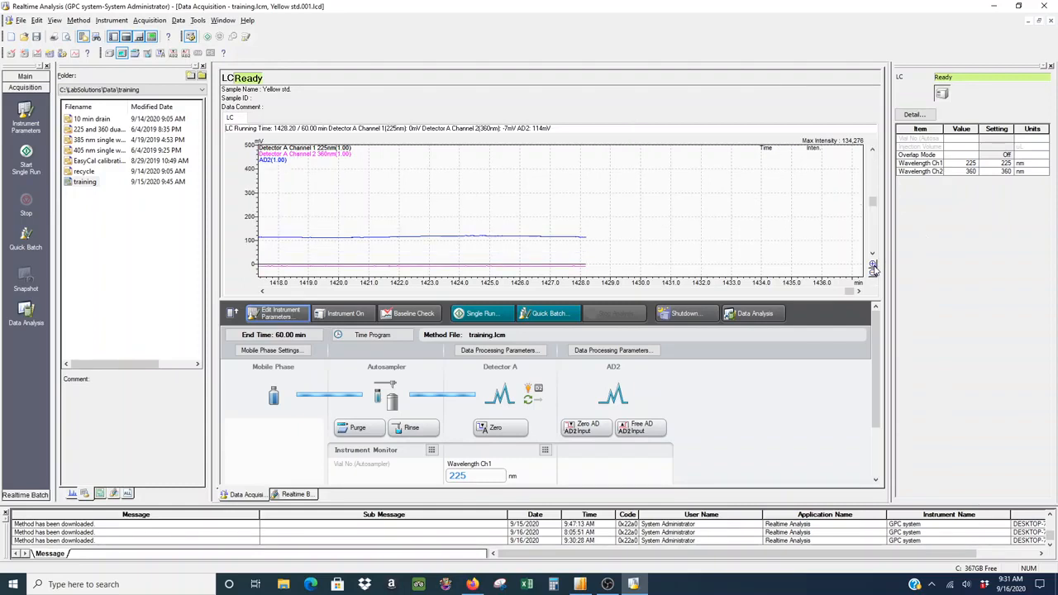
left_click(873, 266)
left_click(873, 266)
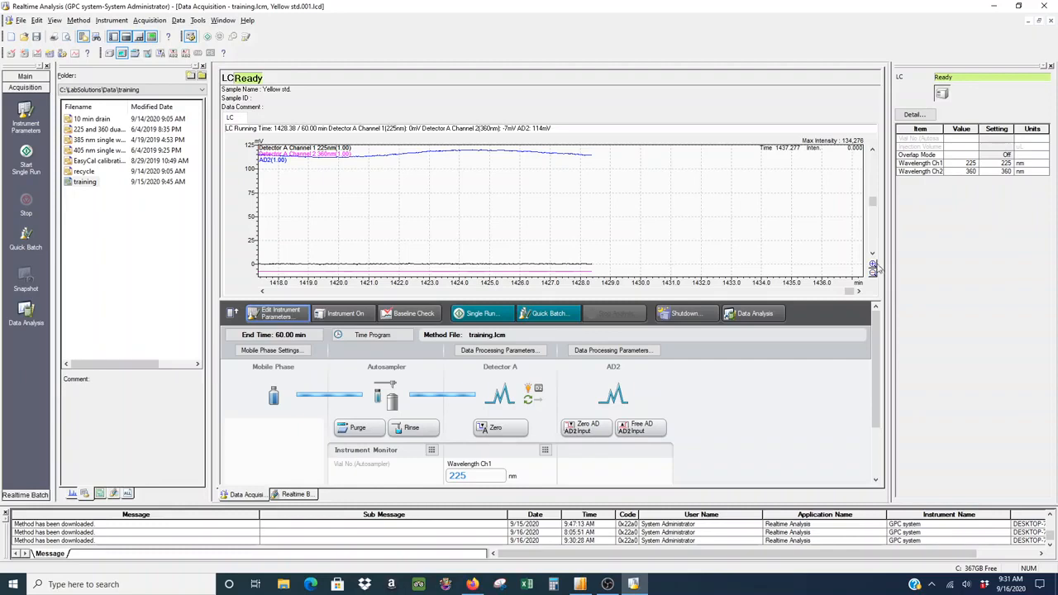
left_click(874, 266)
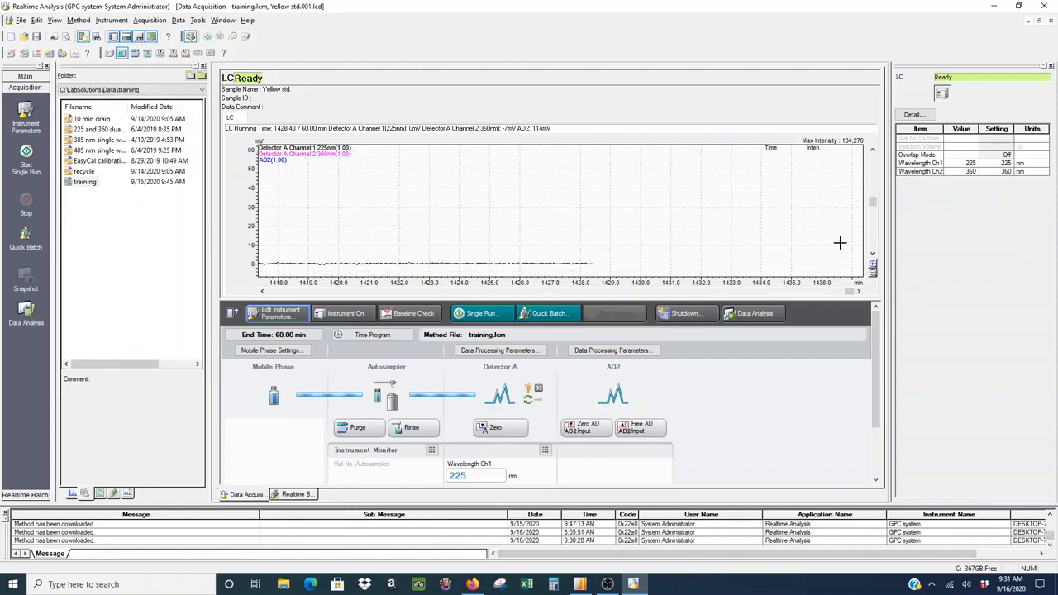
left_click(872, 254)
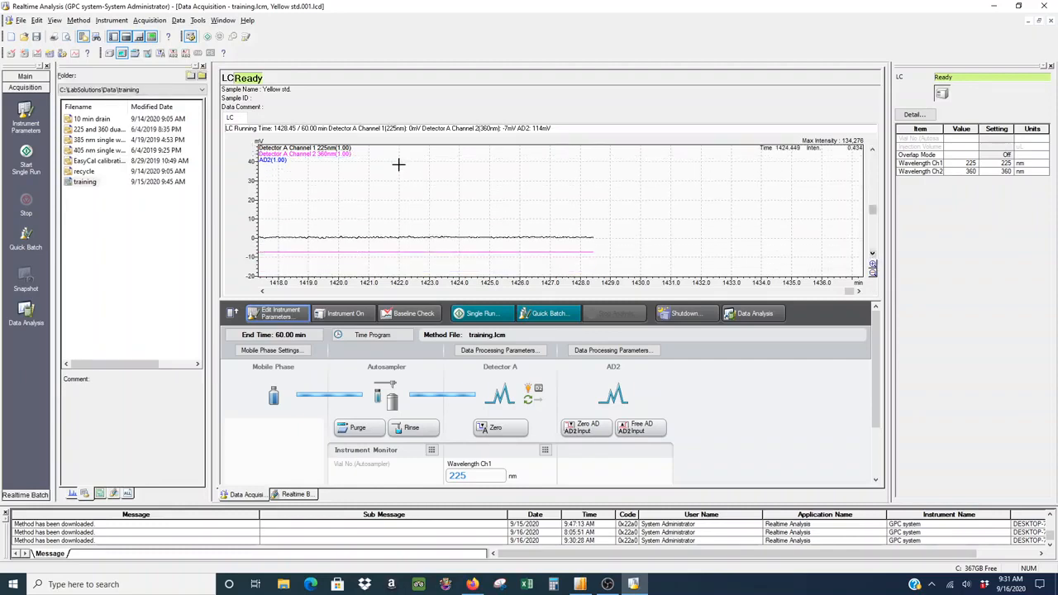
left_click(874, 266)
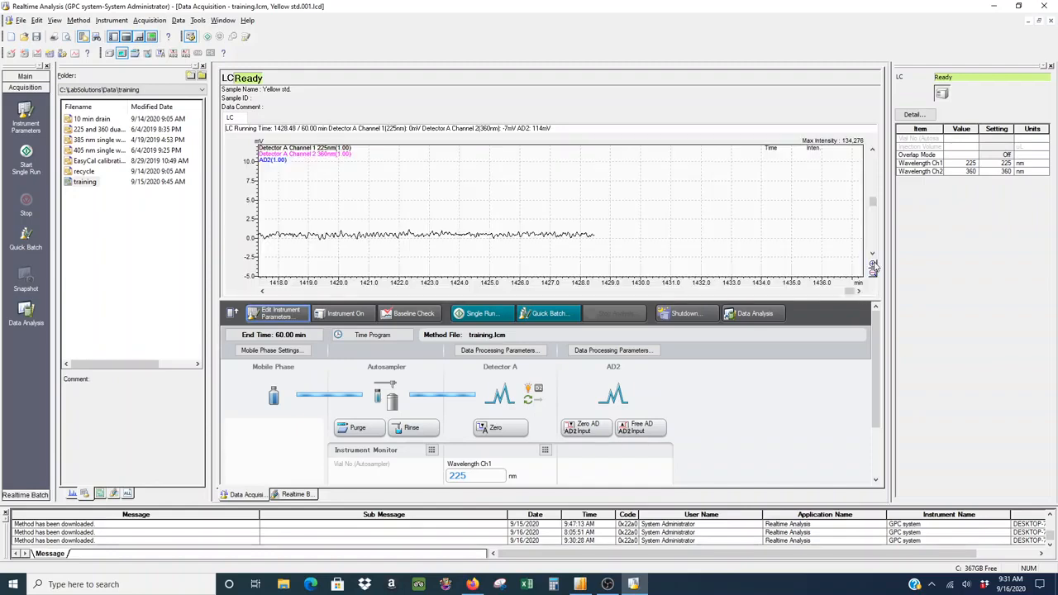
left_click(872, 254)
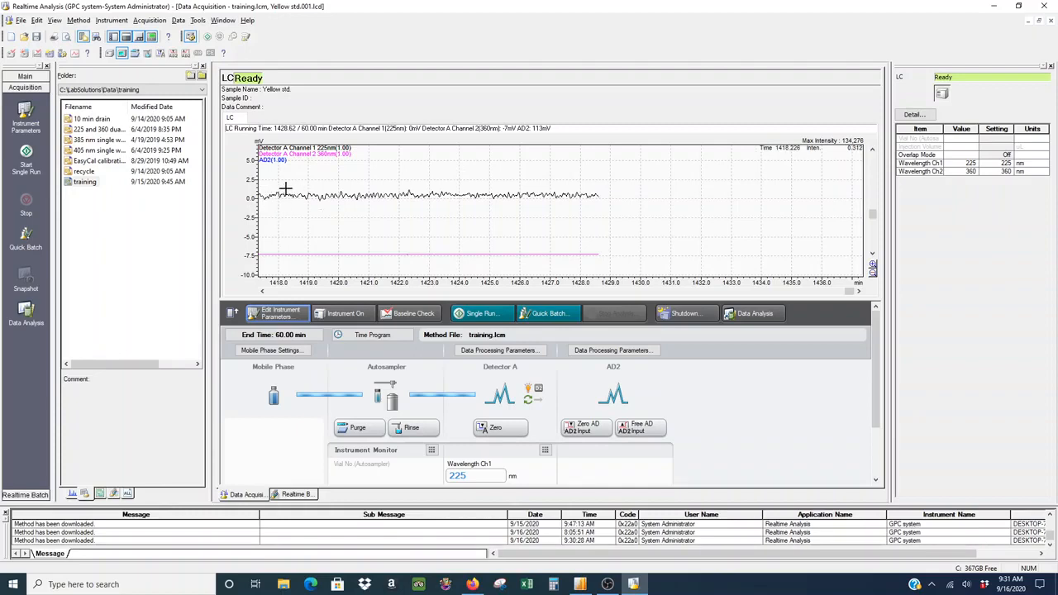
- Zero Detector A and the AD2 input while watching the live chromatogram on a wider intensity scale
left_click(875, 272)
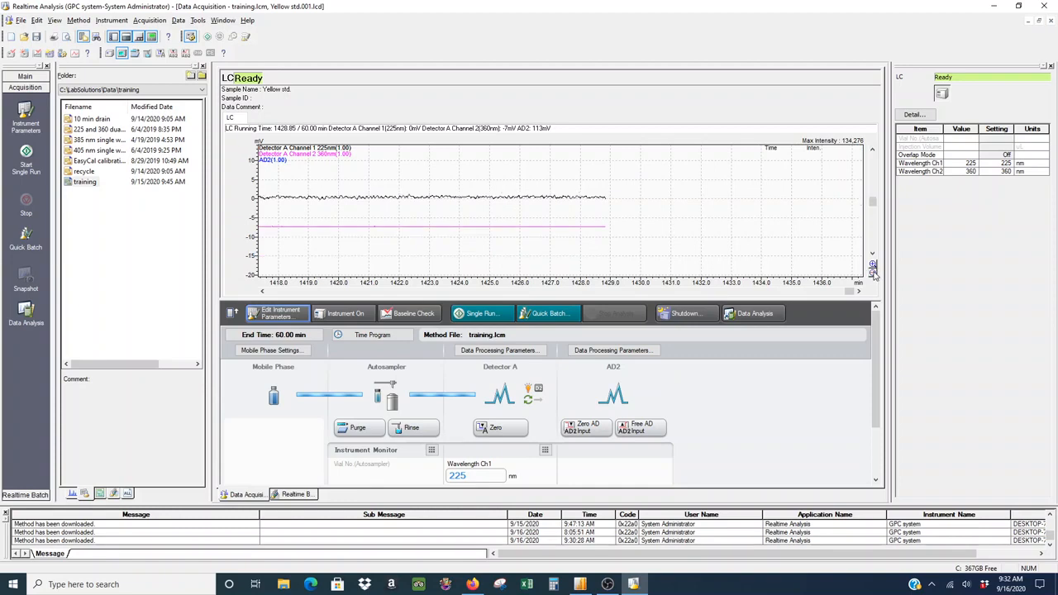
left_click(874, 273)
left_click(874, 273)
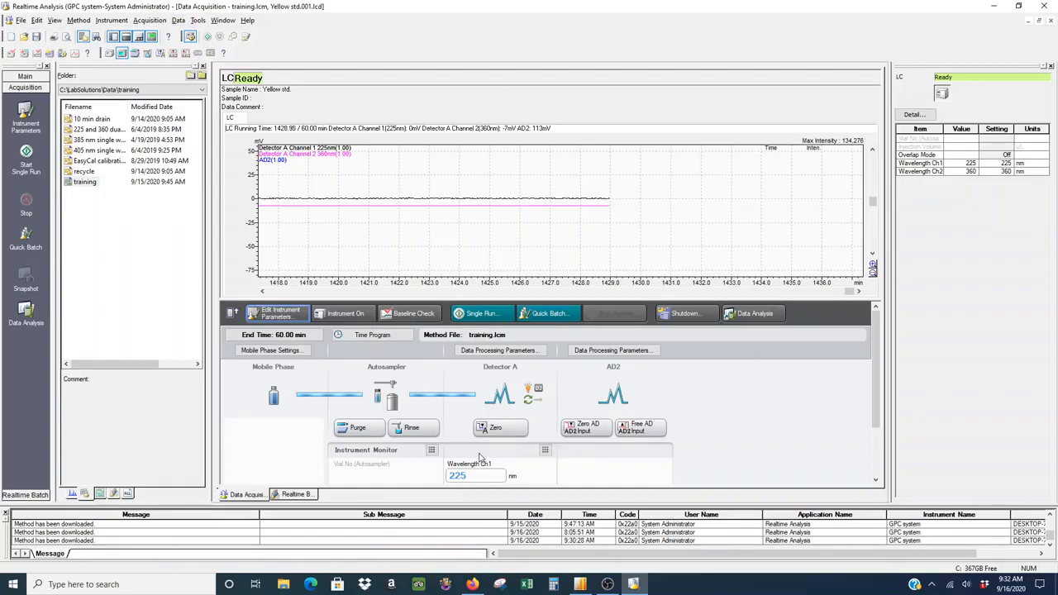
left_click(502, 433)
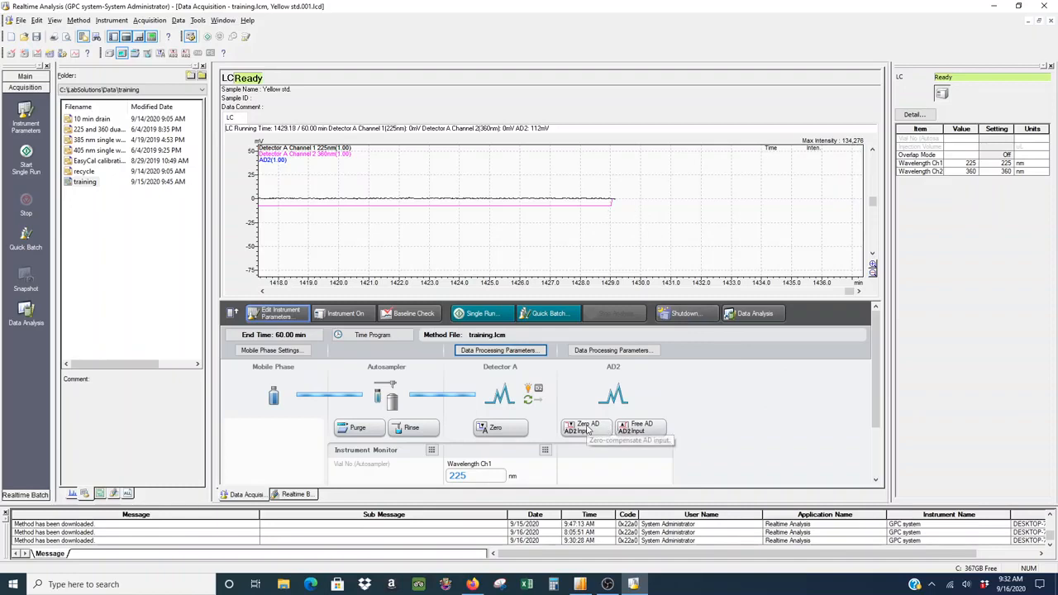
left_click(588, 429)
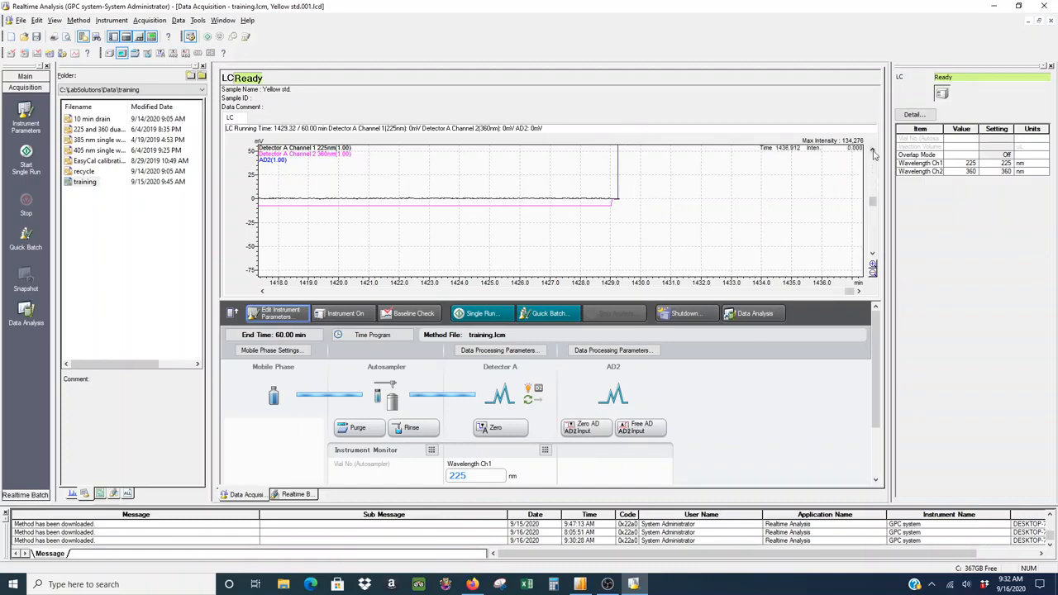
left_click(873, 151)
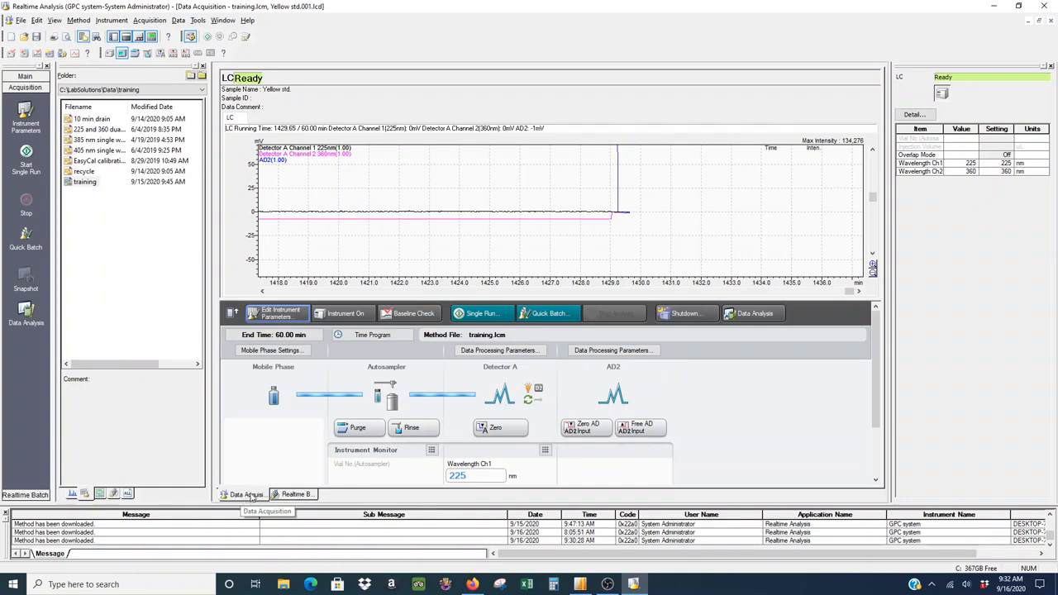
- Open the realtime batch table and review the Red std. row's sample name, vial number and tray name
left_click(299, 495)
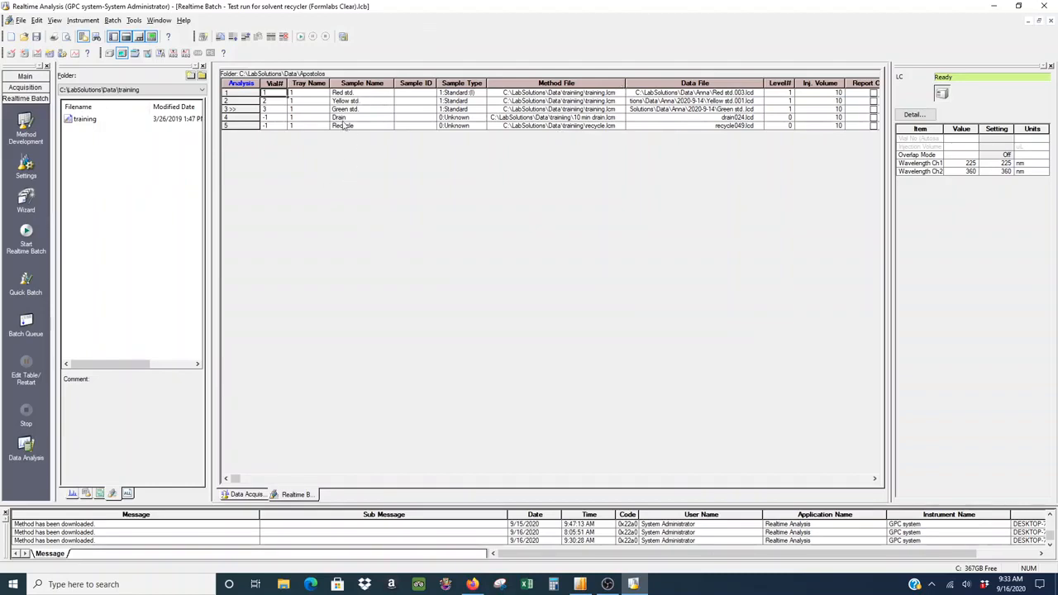
left_click(336, 95)
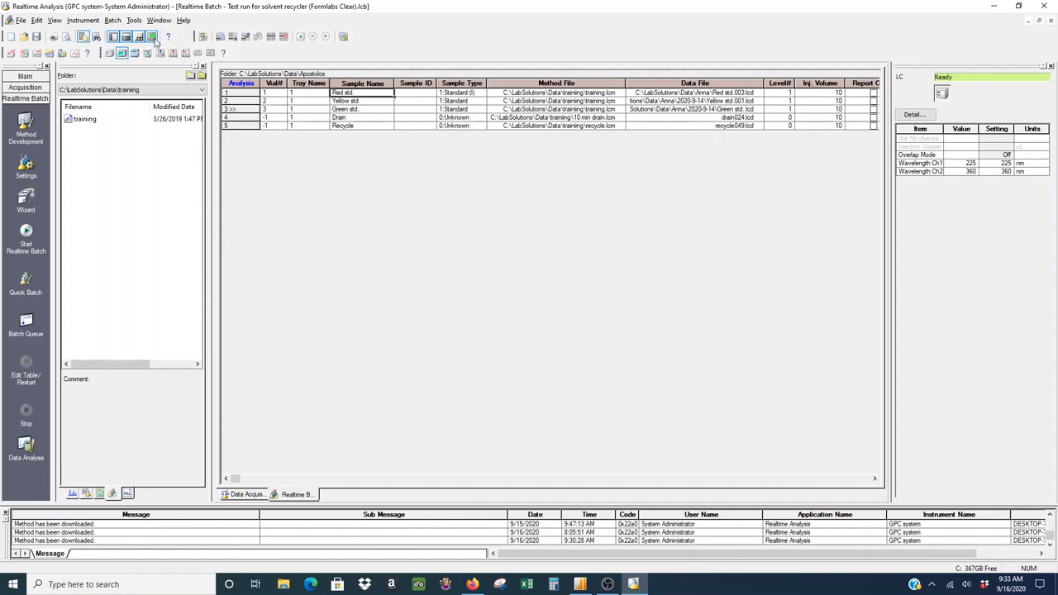
left_click(273, 95)
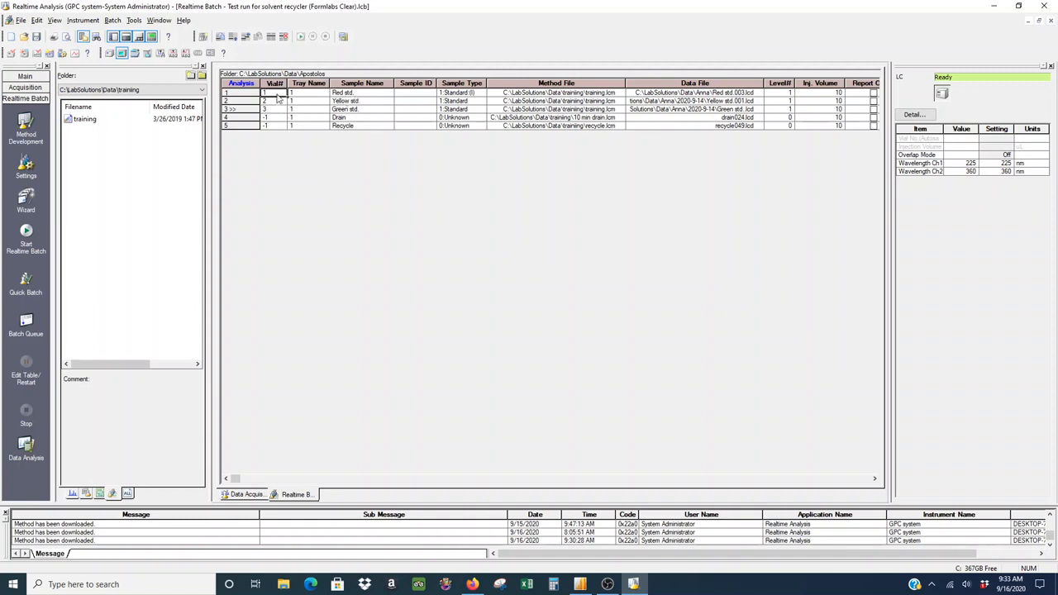
left_click(308, 94)
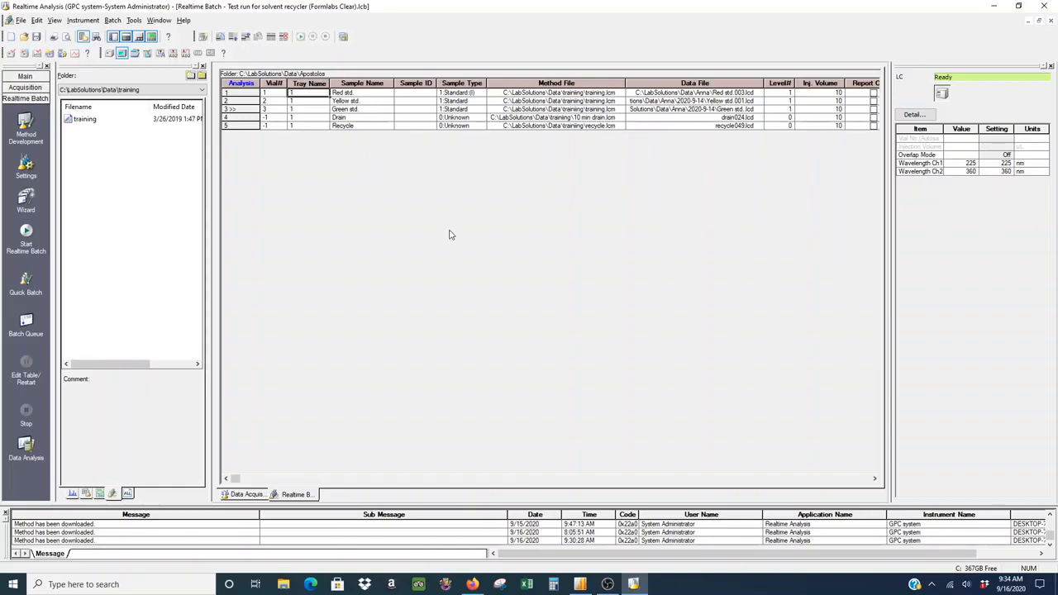
- Go through the sample types and their calibration options for the Red std. row, and confirm Standard as its type
left_click(469, 93)
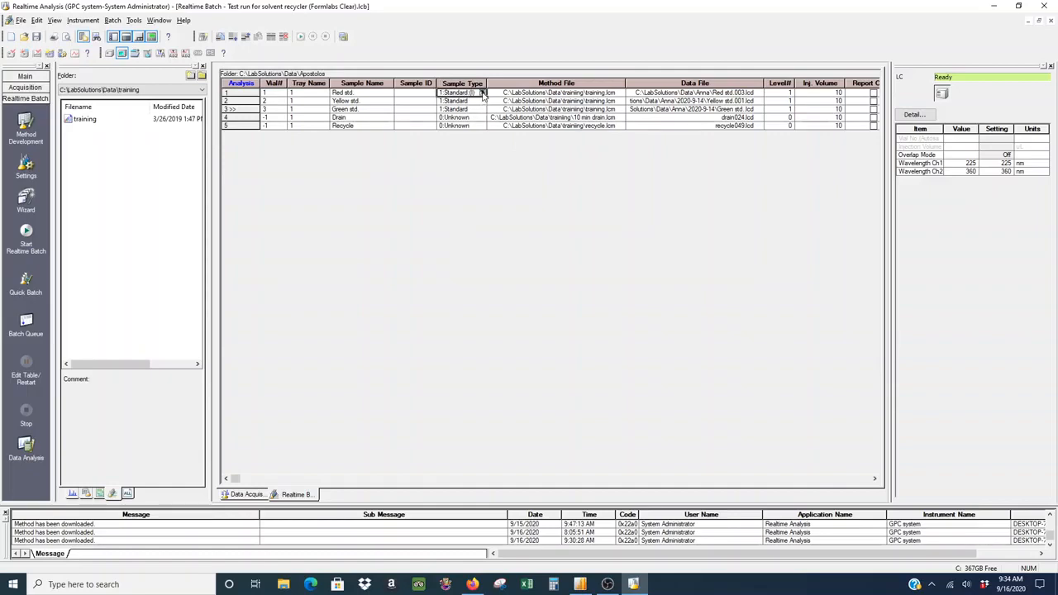
left_click(484, 93)
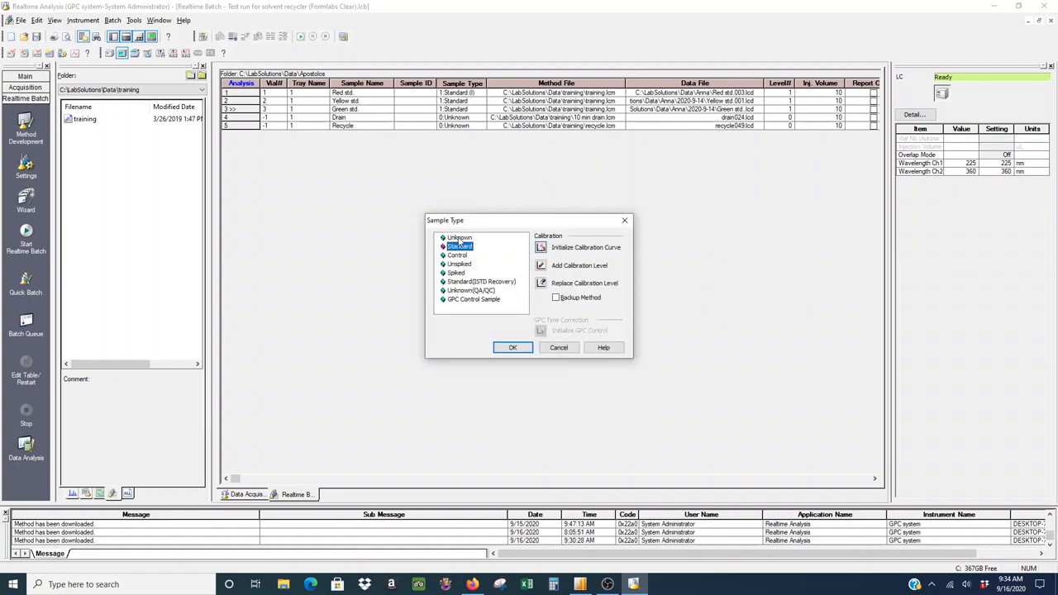
left_click(460, 238)
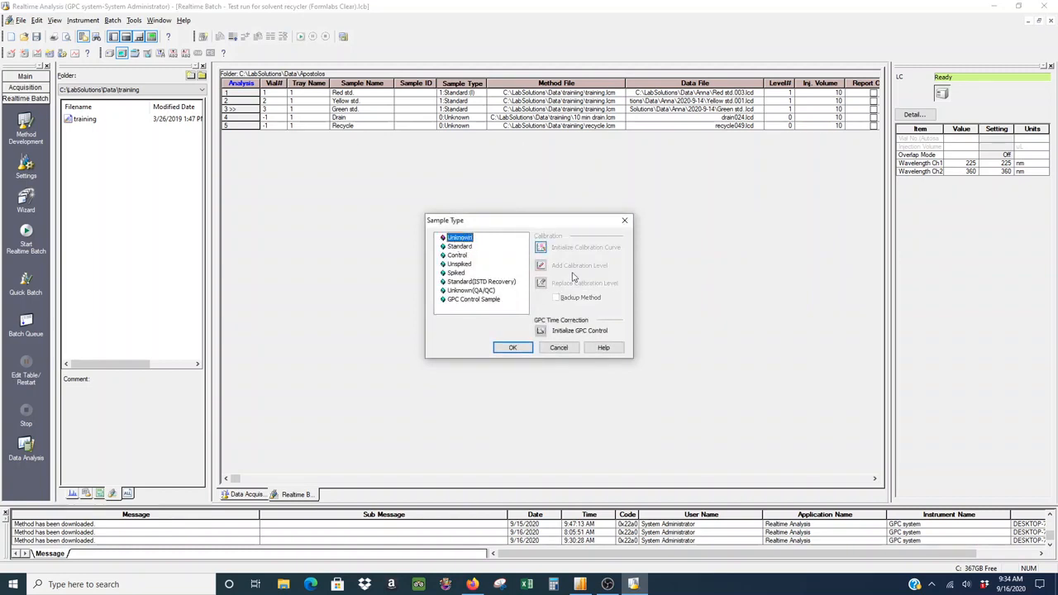
left_click(466, 247)
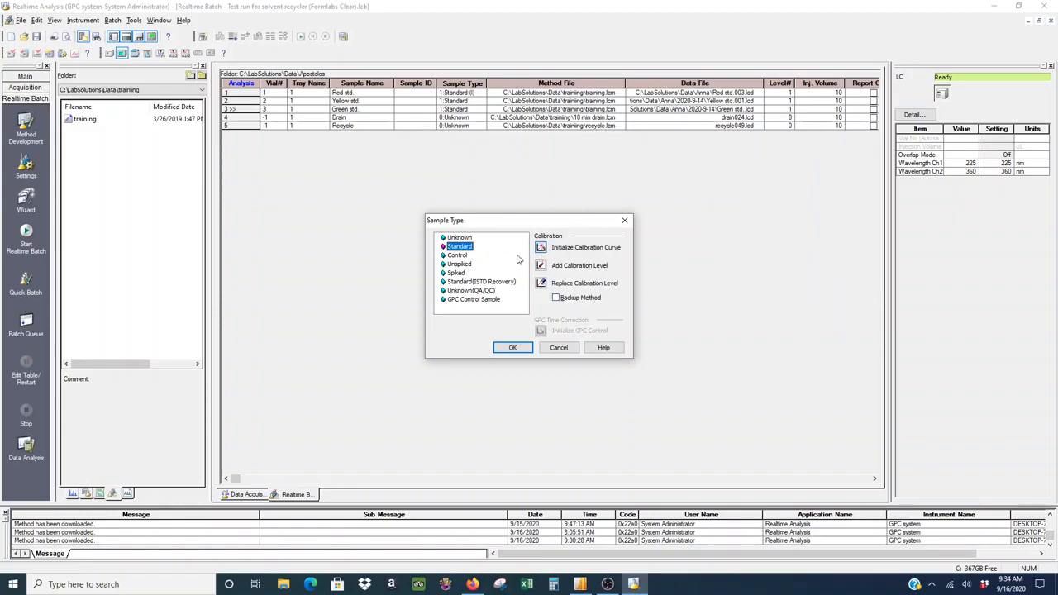
left_click(458, 255)
left_click(460, 264)
left_click(461, 274)
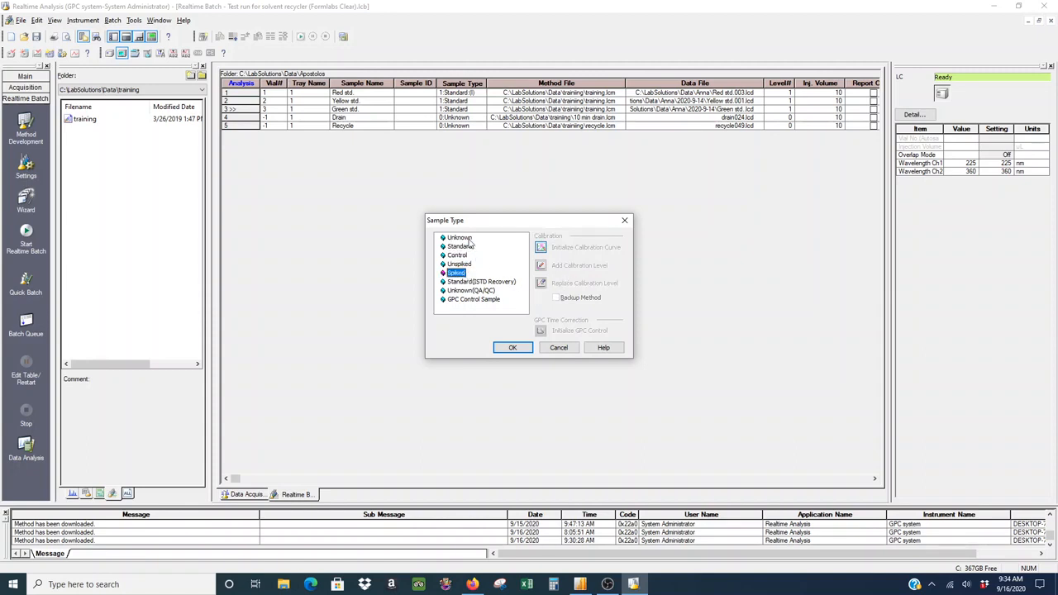
left_click(467, 238)
left_click(468, 248)
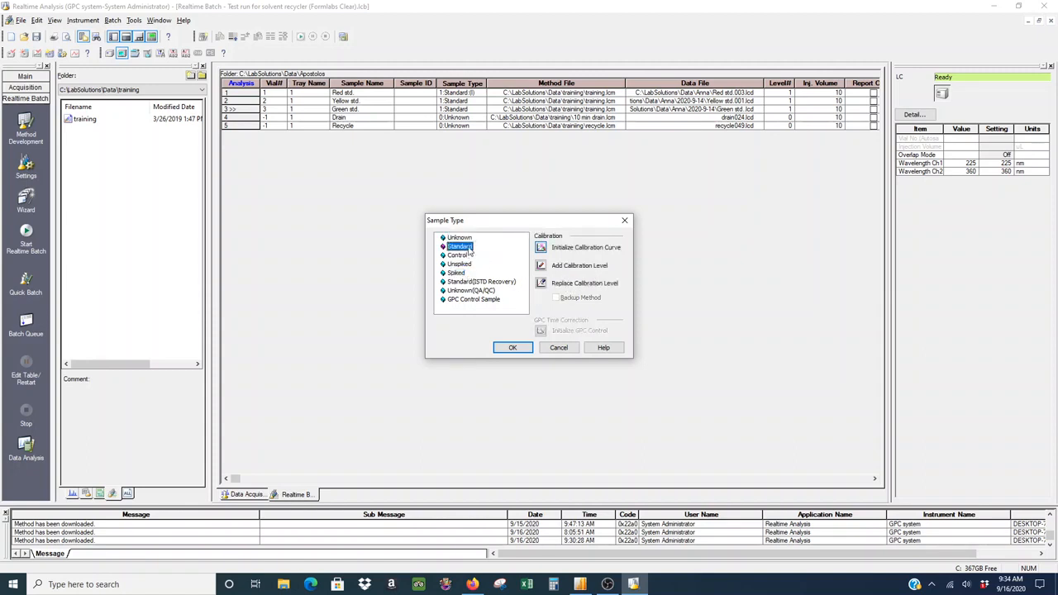
left_click(467, 238)
left_click(461, 247)
left_click(516, 348)
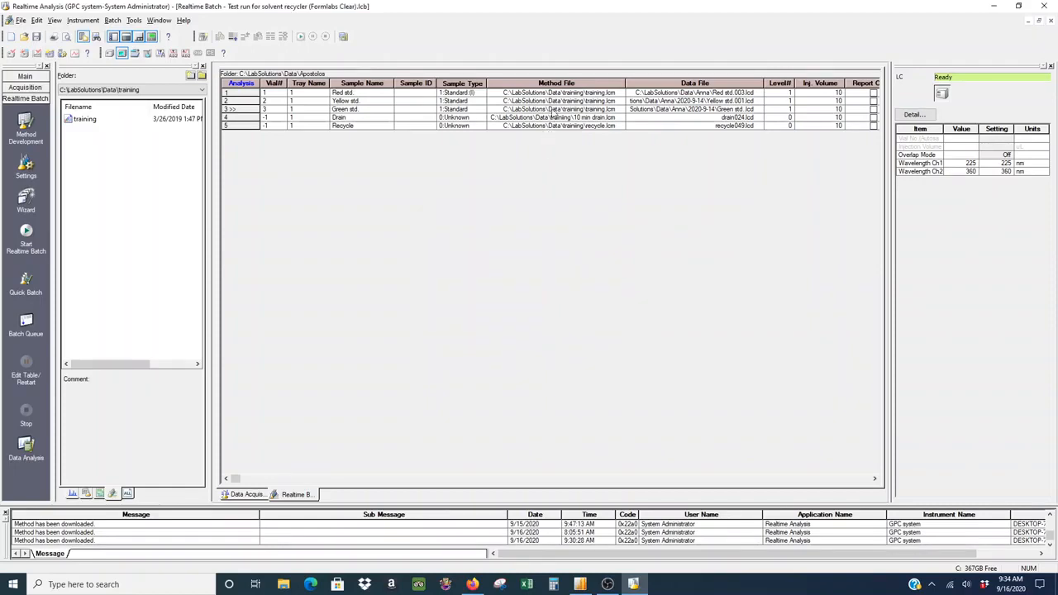
- View the method files available for the Red std. row and leave without choosing one
left_click(569, 95)
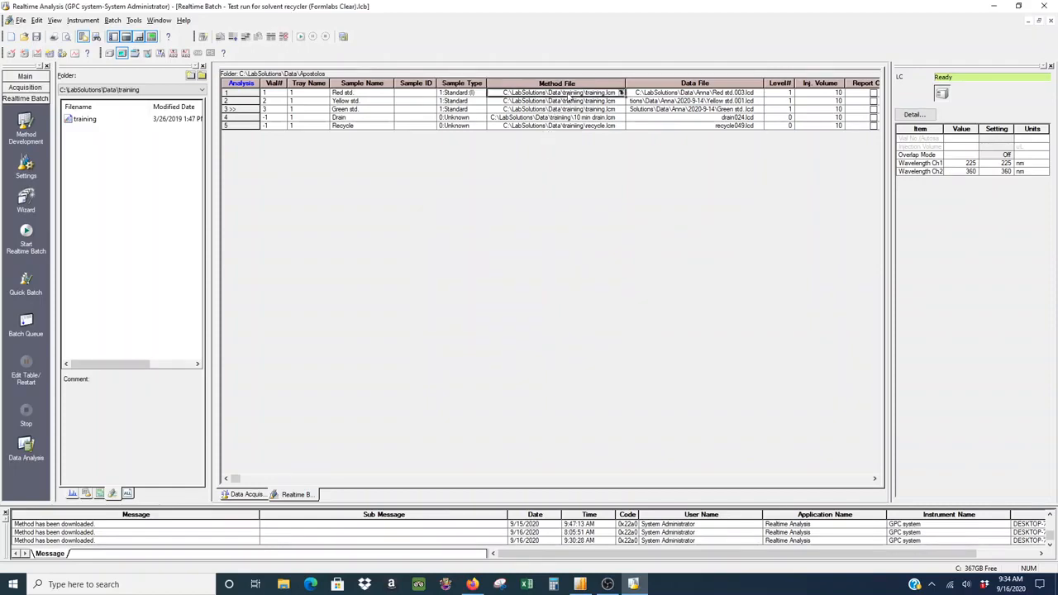
left_click(622, 94)
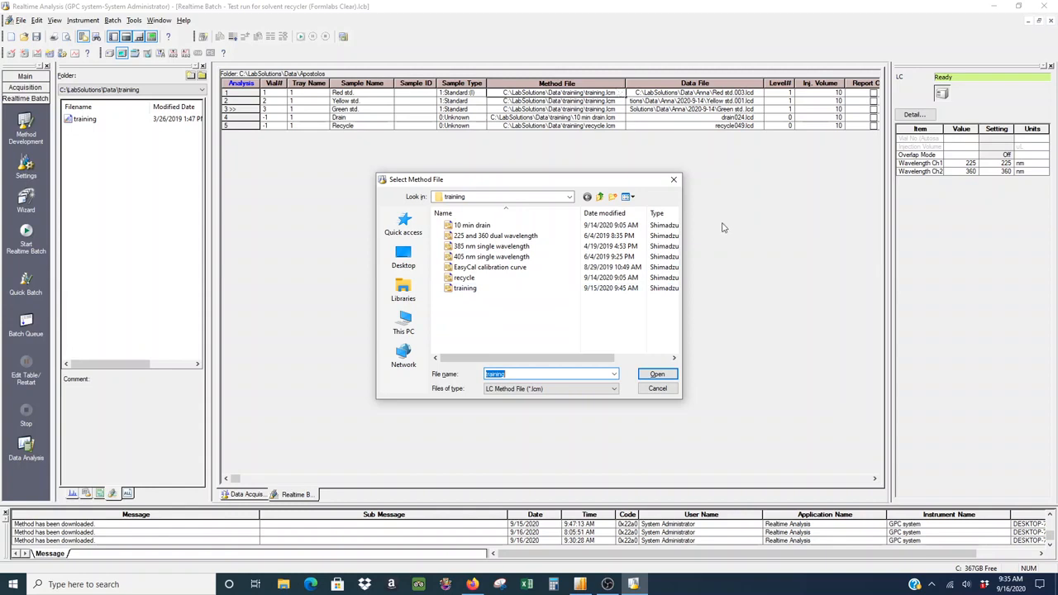
left_click(674, 182)
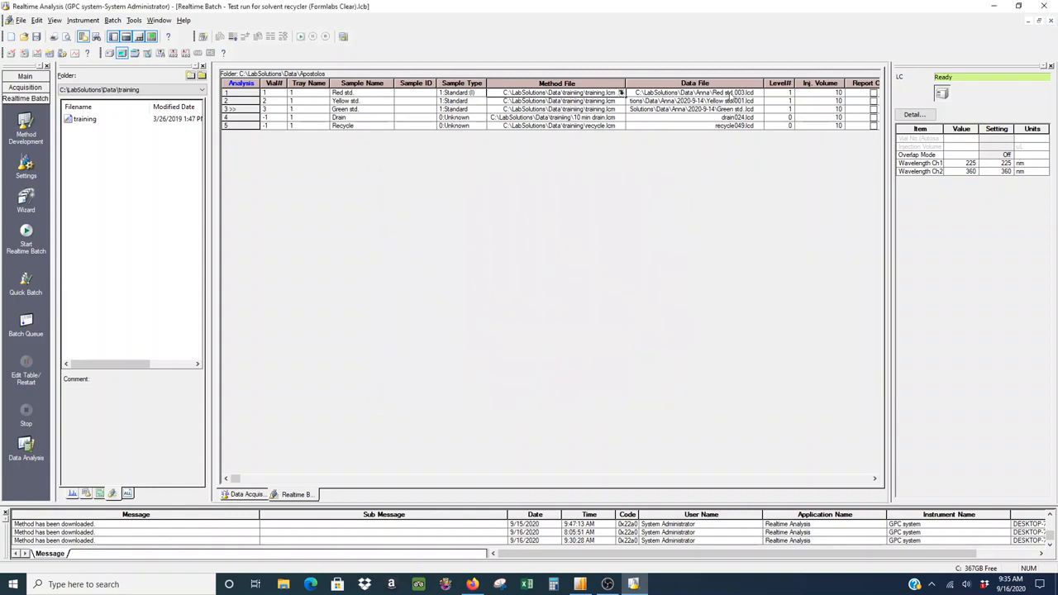
- Create a folder named 2020-9-16 in the operator's data folder while selecting the Red std. row's data file
left_click(729, 95)
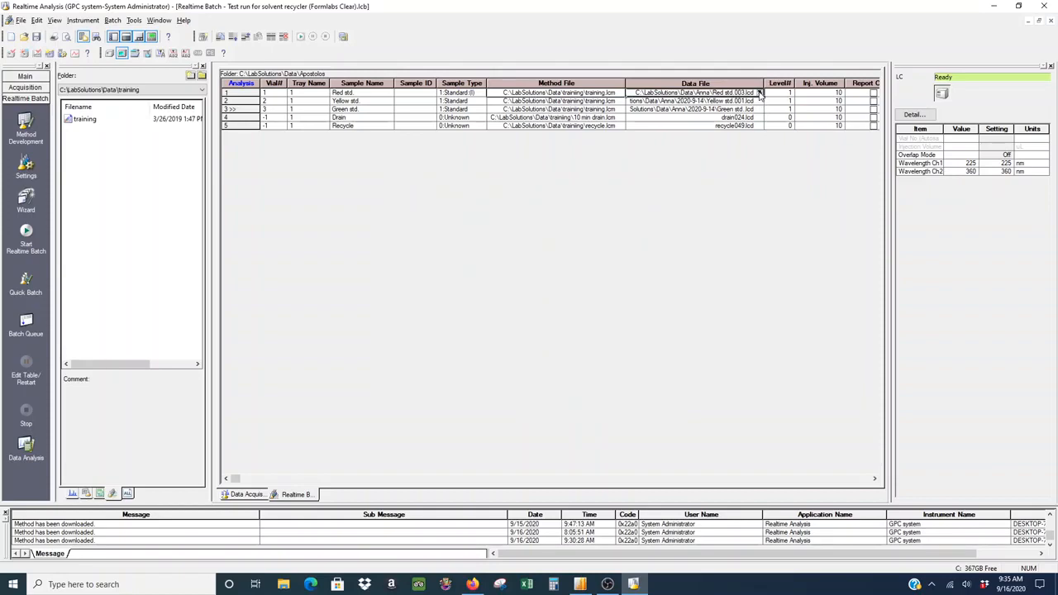
left_click(760, 93)
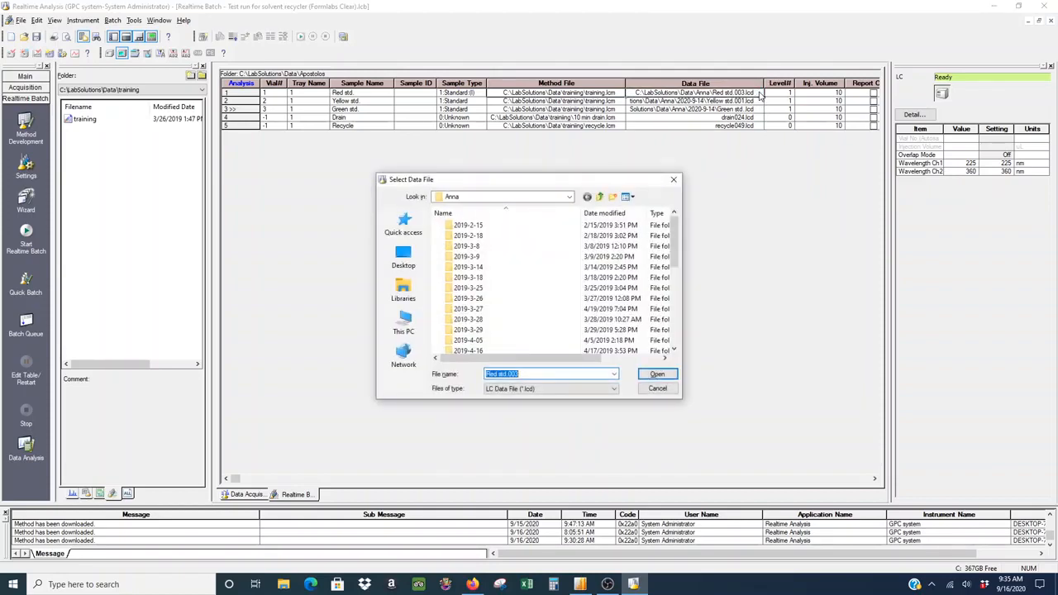
left_click(613, 197)
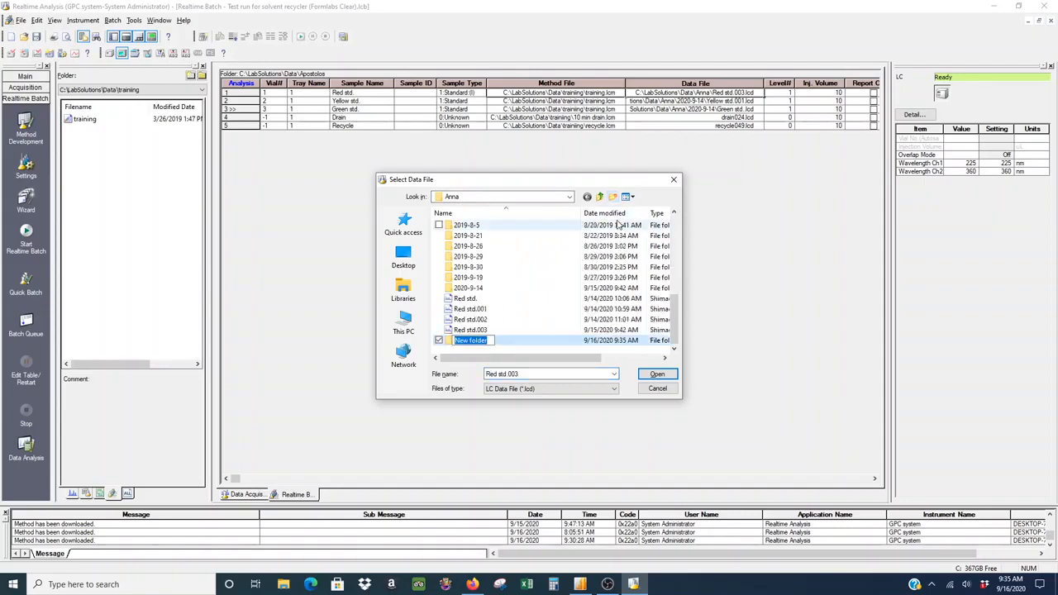
type("2020-9-16")
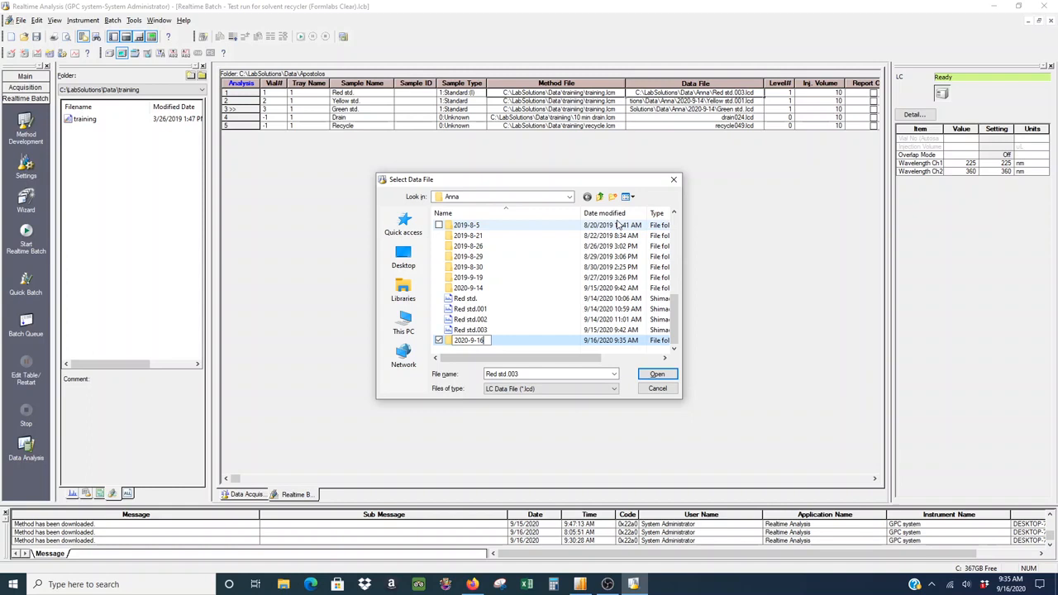
key("Return")
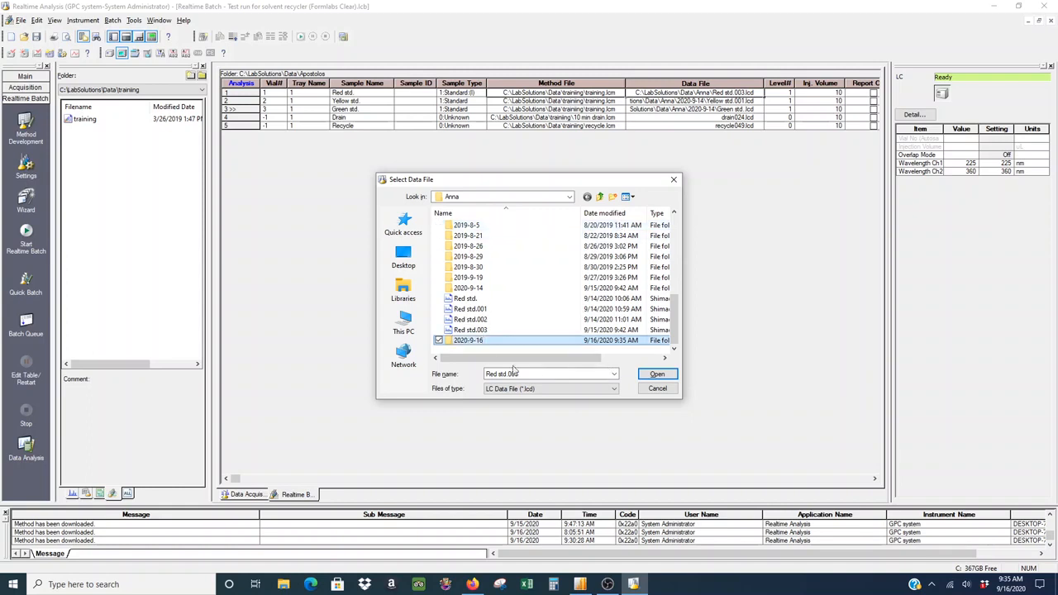
- Set the Red std. row's data file to Red std. inside the 2020-9-16 folder
key("Return")
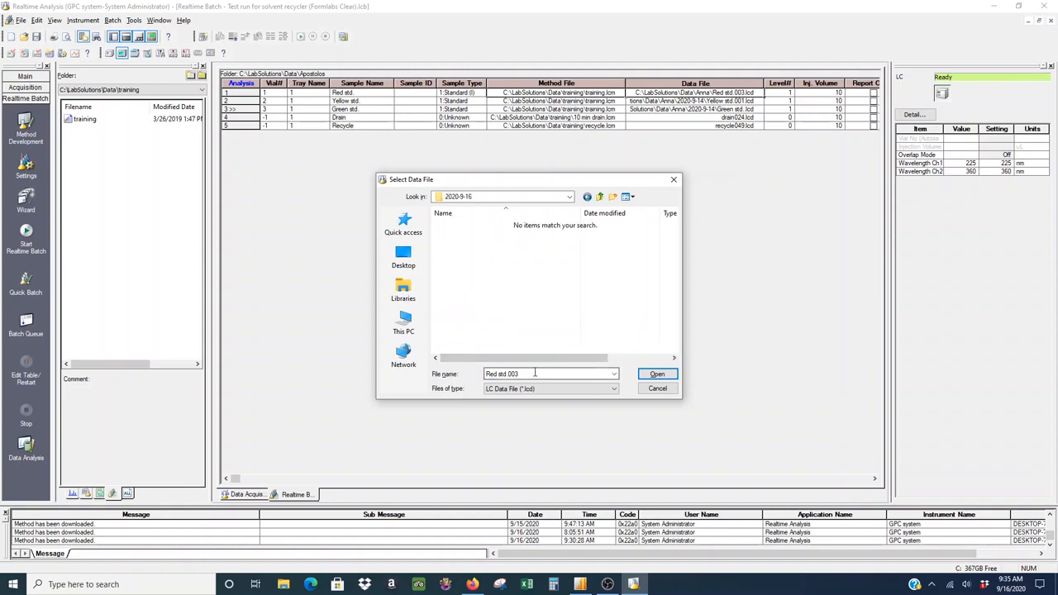
left_click(534, 374)
type("Red st")
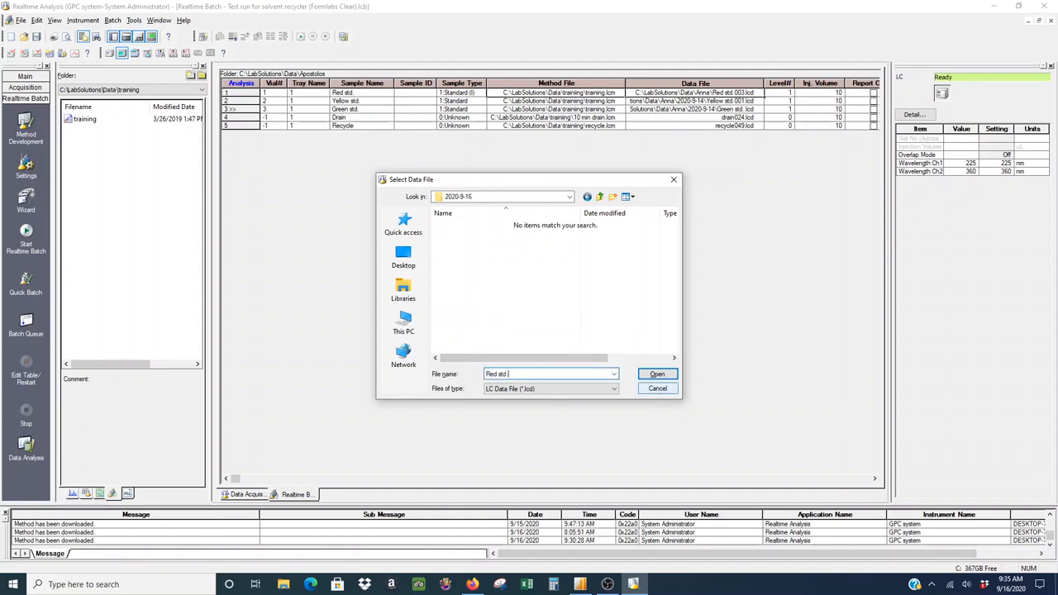
type("d.")
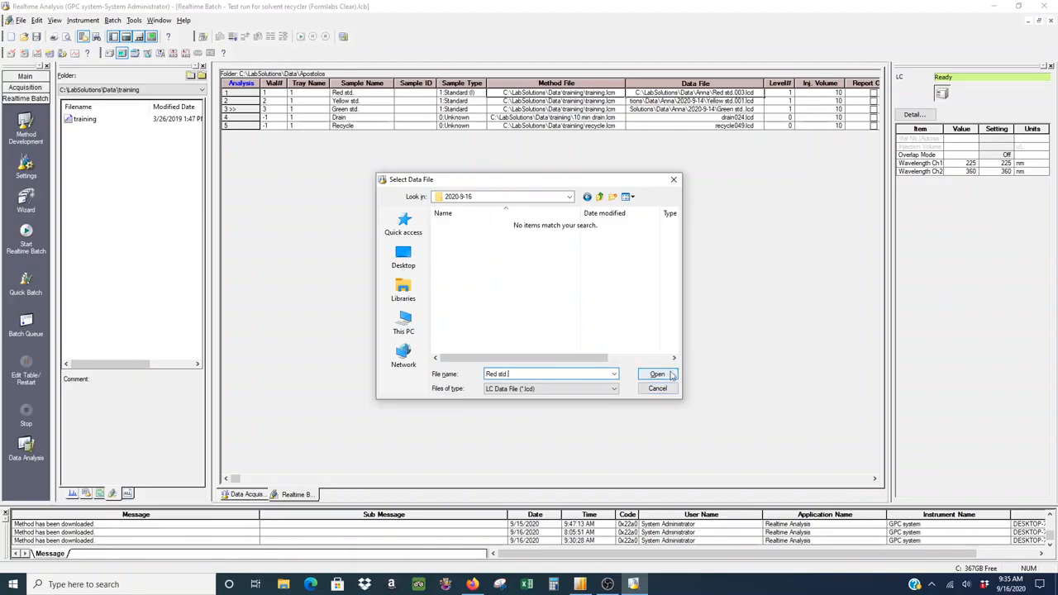
left_click(659, 375)
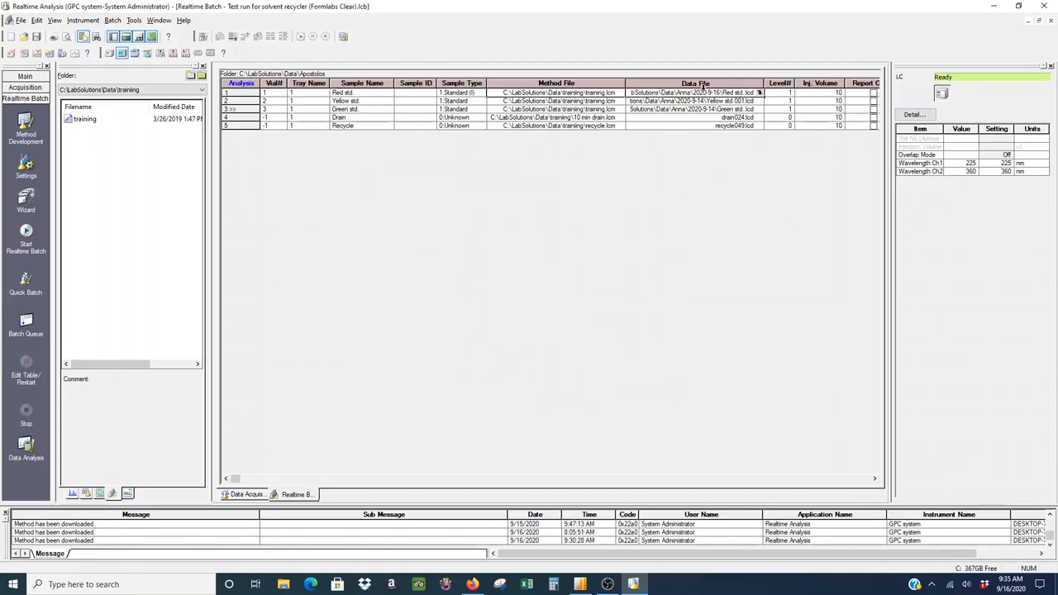
- Review the Red std. row's level number and injection volume, and the vial numbers of the three standards
left_click(784, 93)
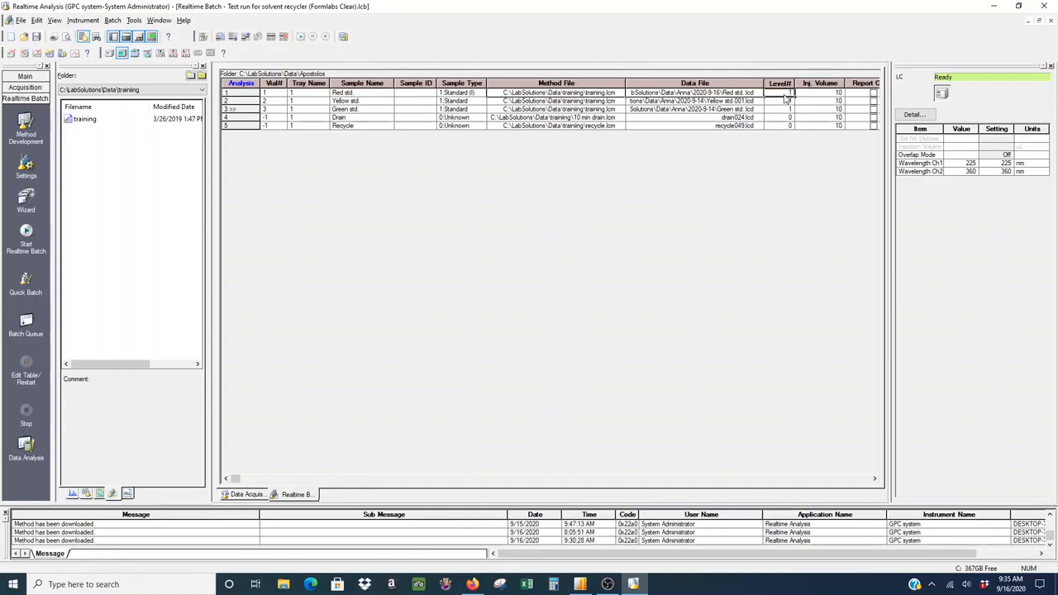
left_click(833, 95)
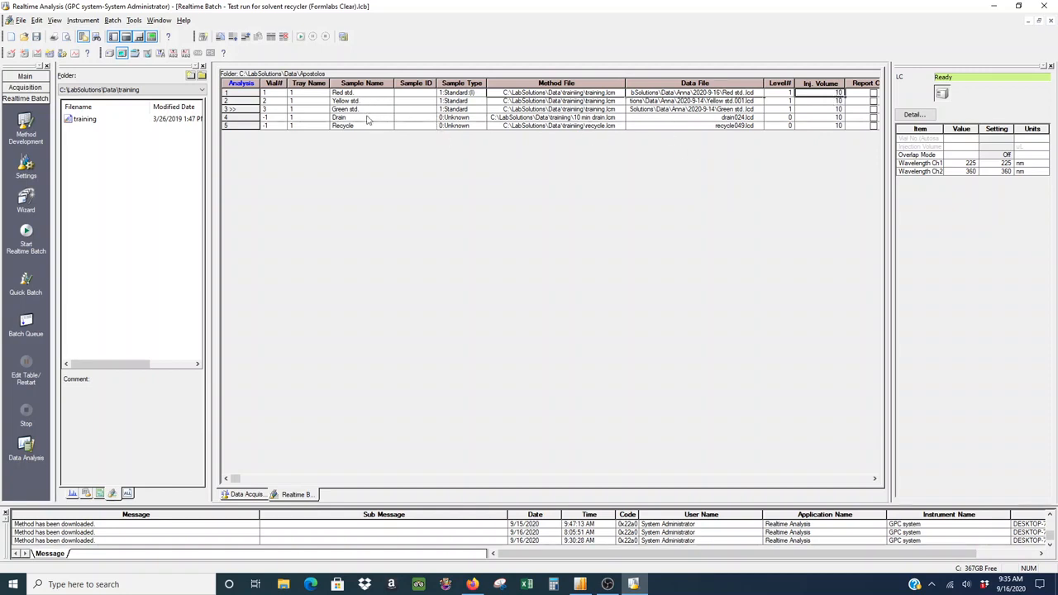
left_click(276, 93)
left_click(277, 101)
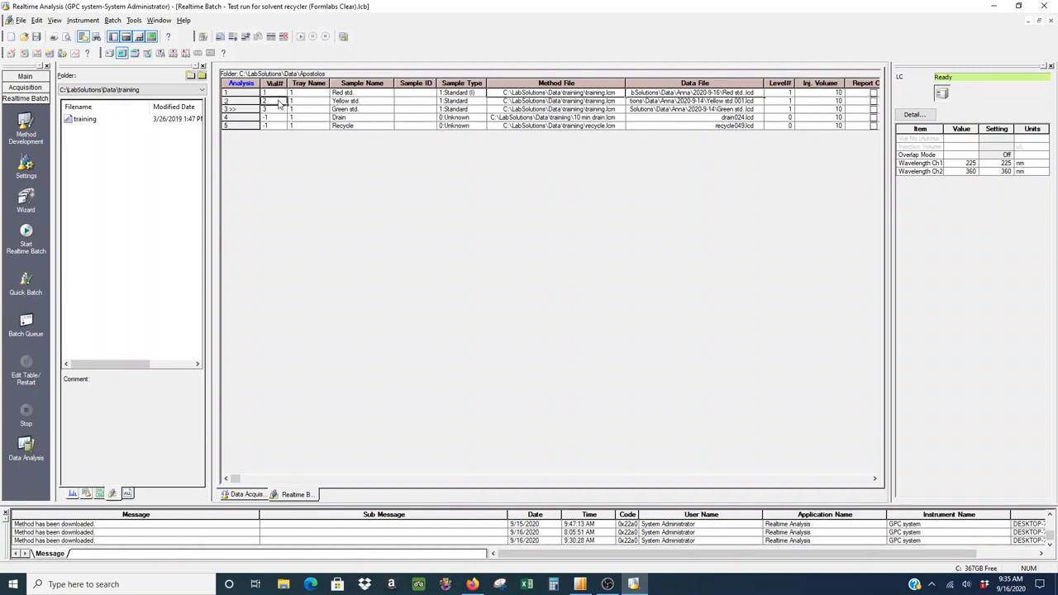
left_click(279, 108)
- Set the Yellow std. row's data file to Yellow std. inside the 2020-9-16 folder
left_click(759, 102)
left_click(760, 101)
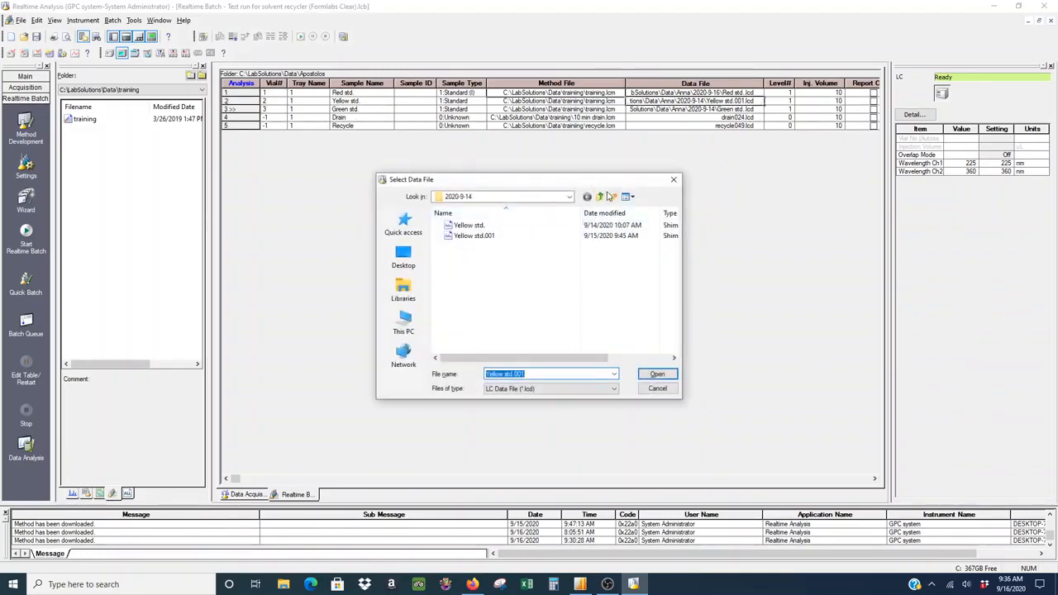
left_click(600, 197)
left_click(601, 197)
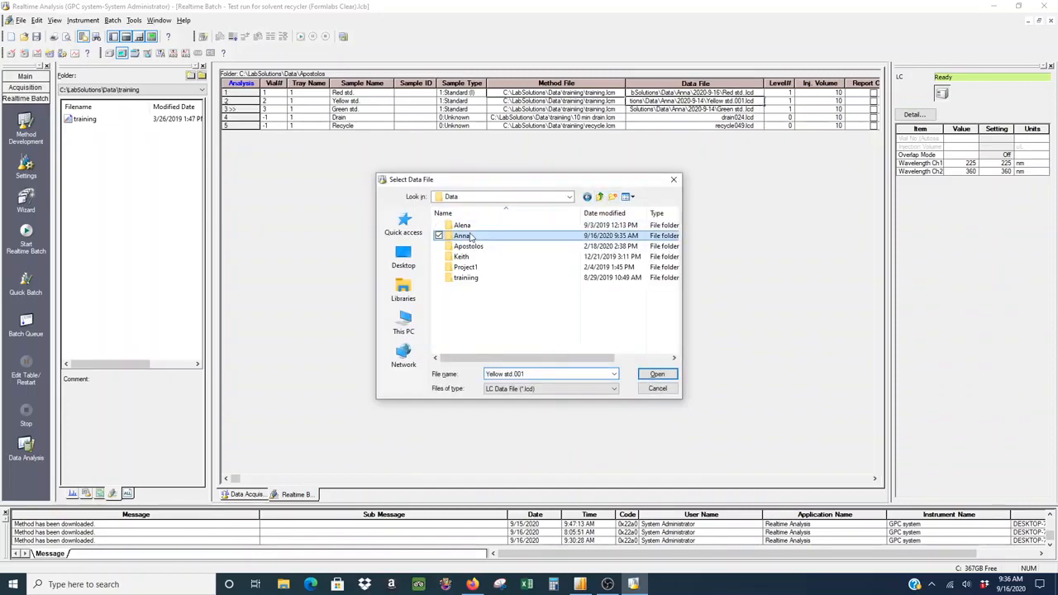
double_click(485, 237)
scroll(653, 281, "down", 2)
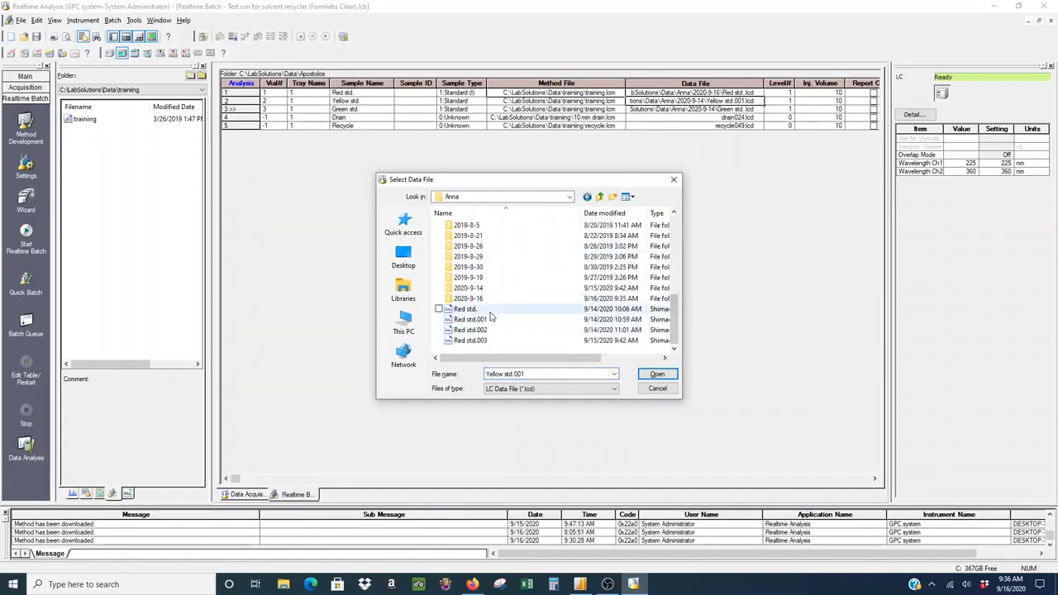
double_click(468, 298)
left_click(548, 375)
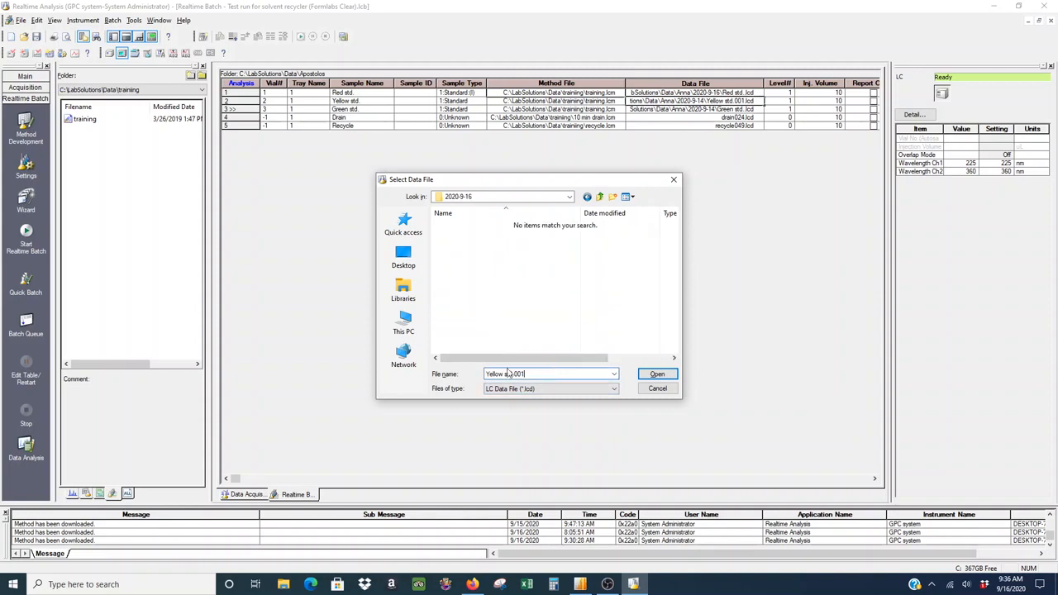
key("BackSpace")
key("BackSpace")
key("Return")
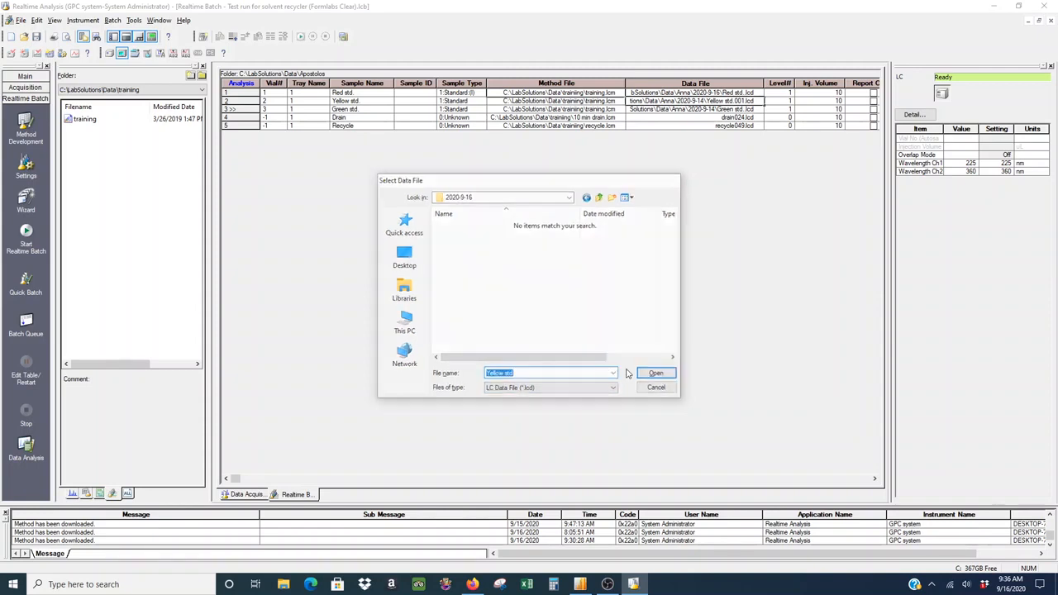
- Set the Green std. row's data file to Green std. inside the 2020-9-16 folder
left_click(733, 109)
left_click(760, 109)
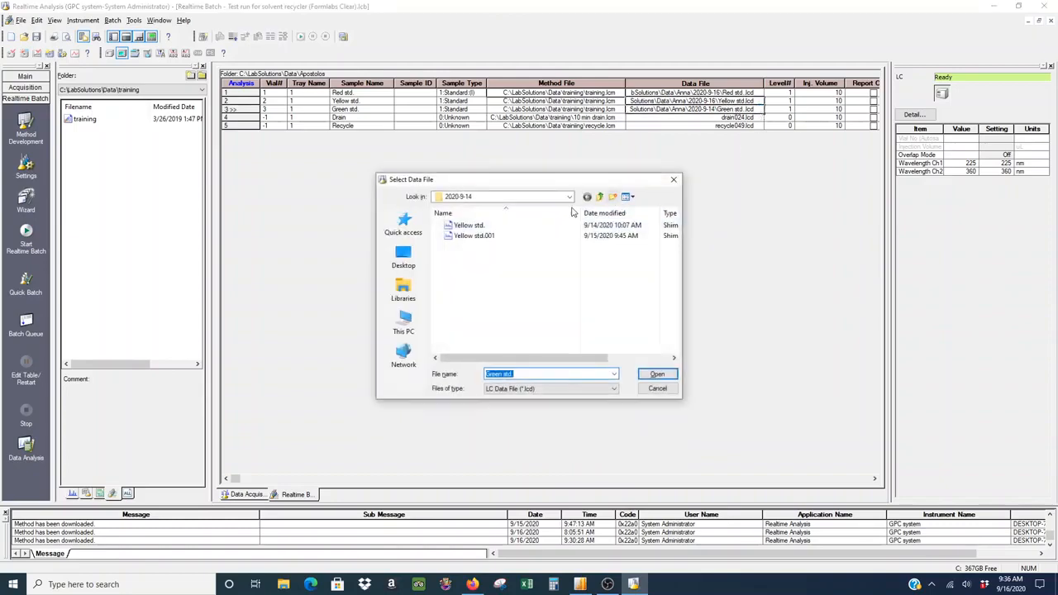
left_click(599, 197)
double_click(565, 298)
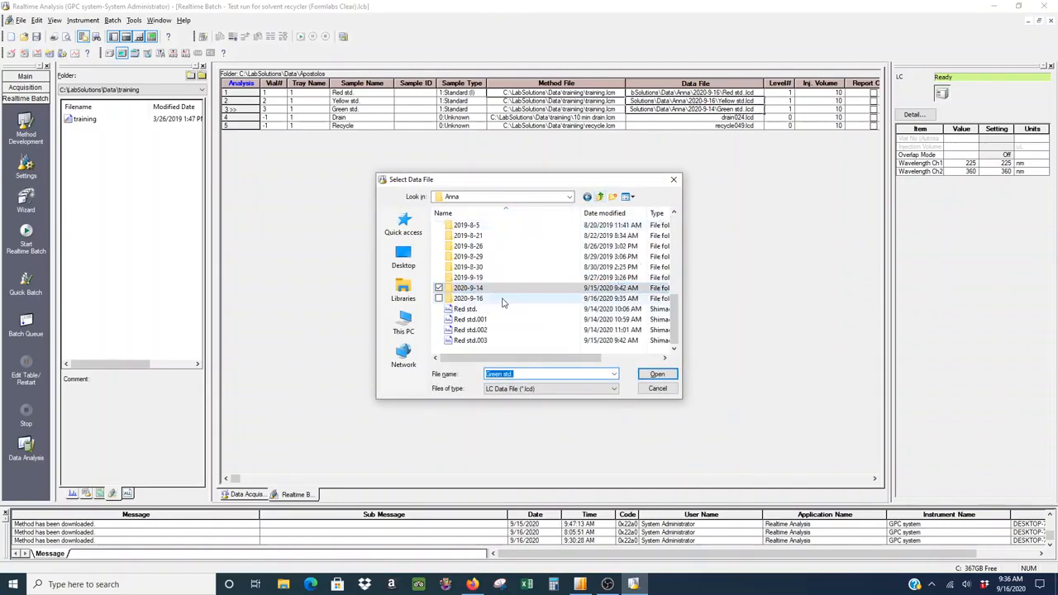
left_click(657, 375)
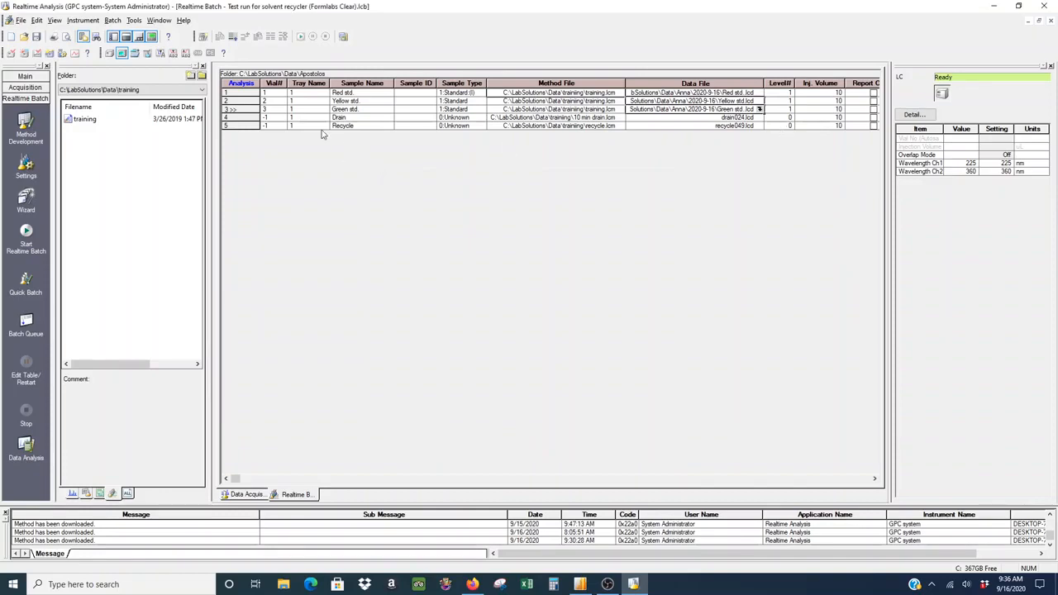
- Review the vial numbers, sample names, method files and data files of the Drain and Recycle rows
left_click_drag(252, 118, 252, 126)
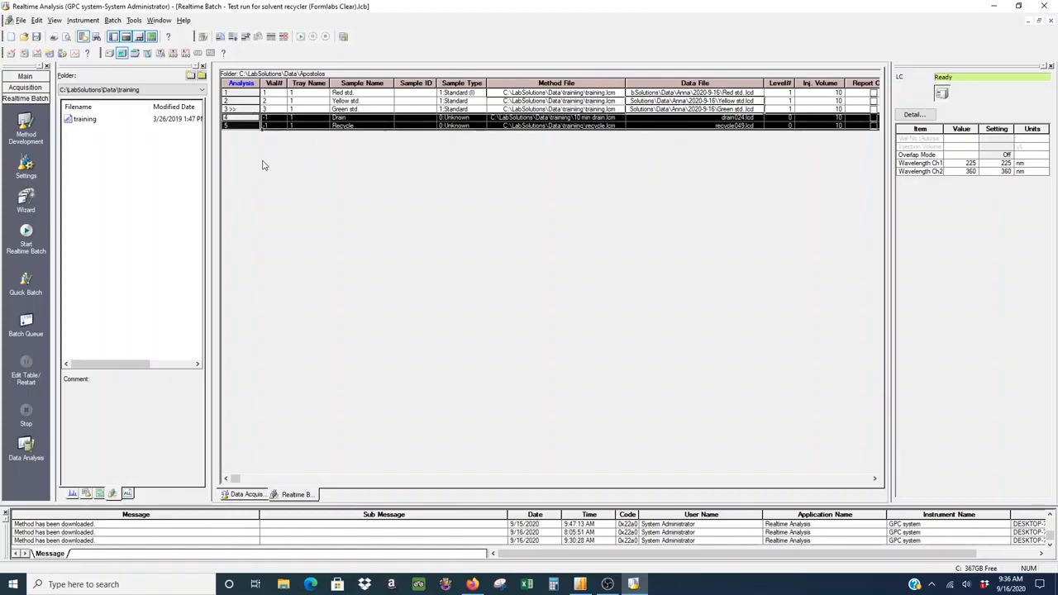
left_click(284, 119)
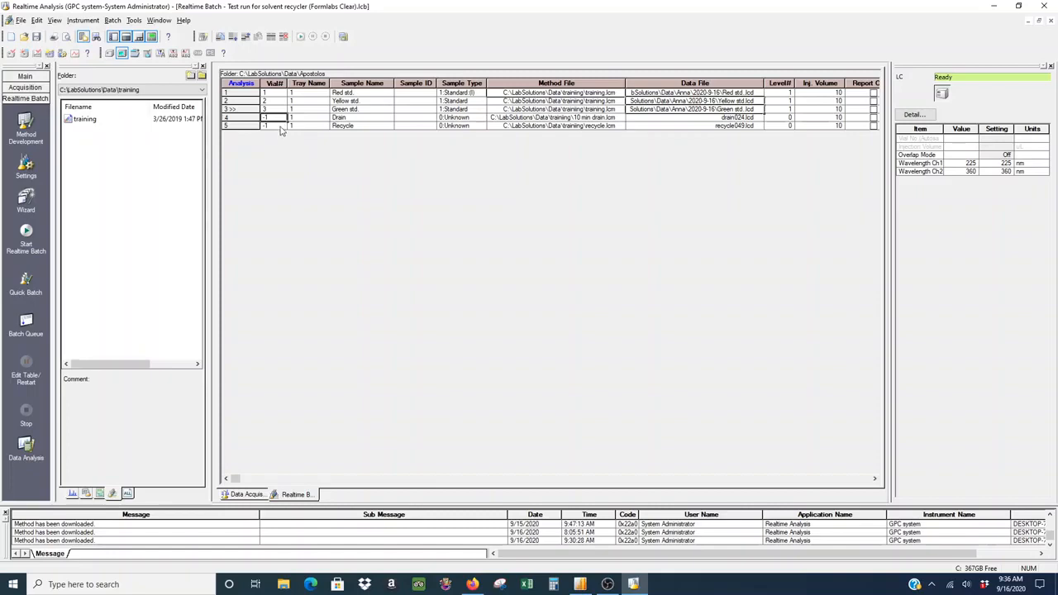
left_click(351, 121)
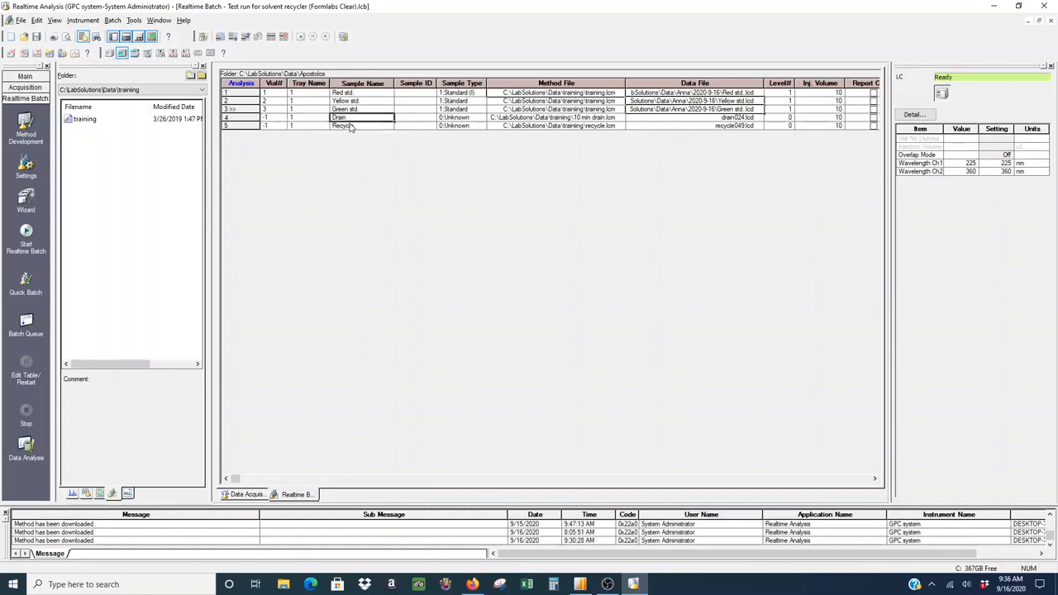
left_click(352, 127)
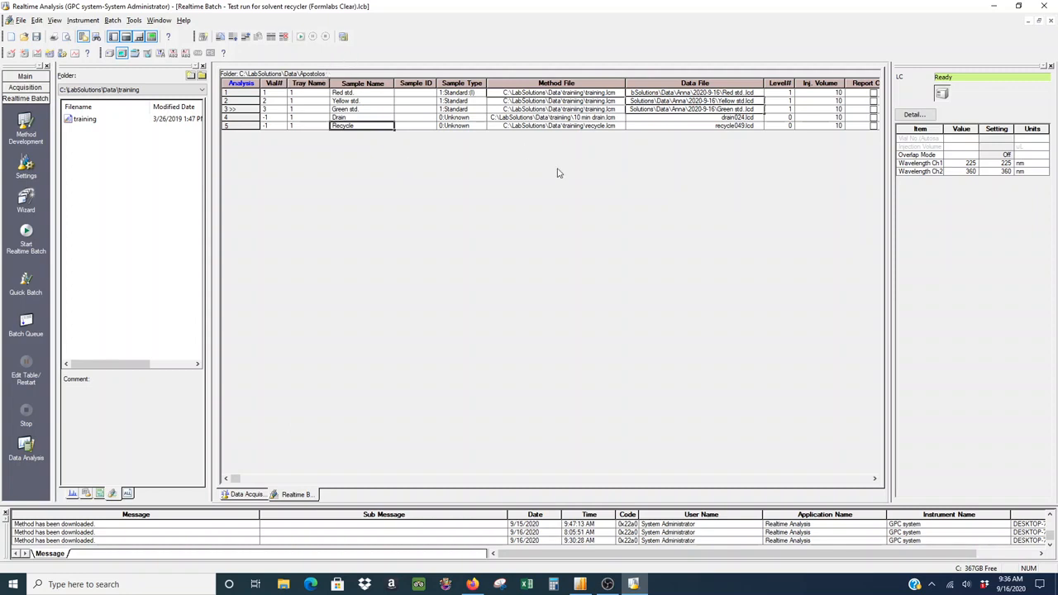
left_click(356, 117)
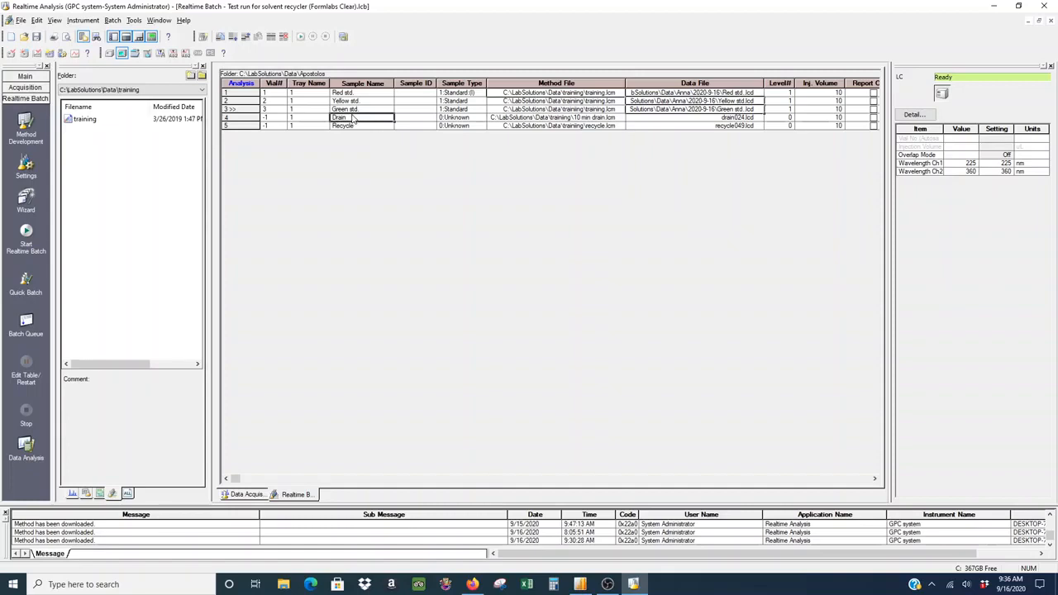
left_click(355, 126)
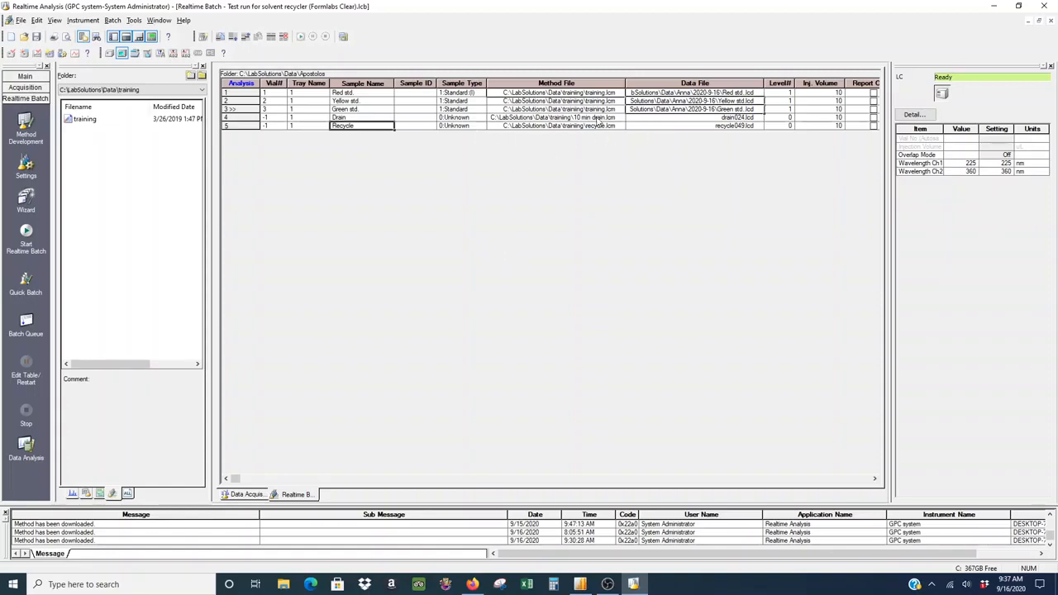
left_click(599, 119)
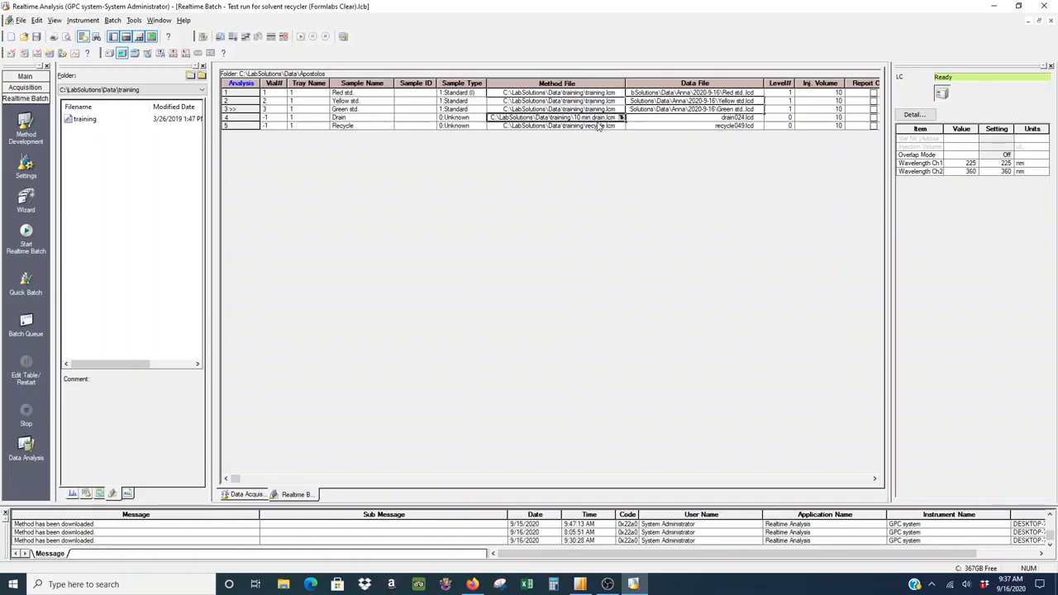
left_click(601, 125)
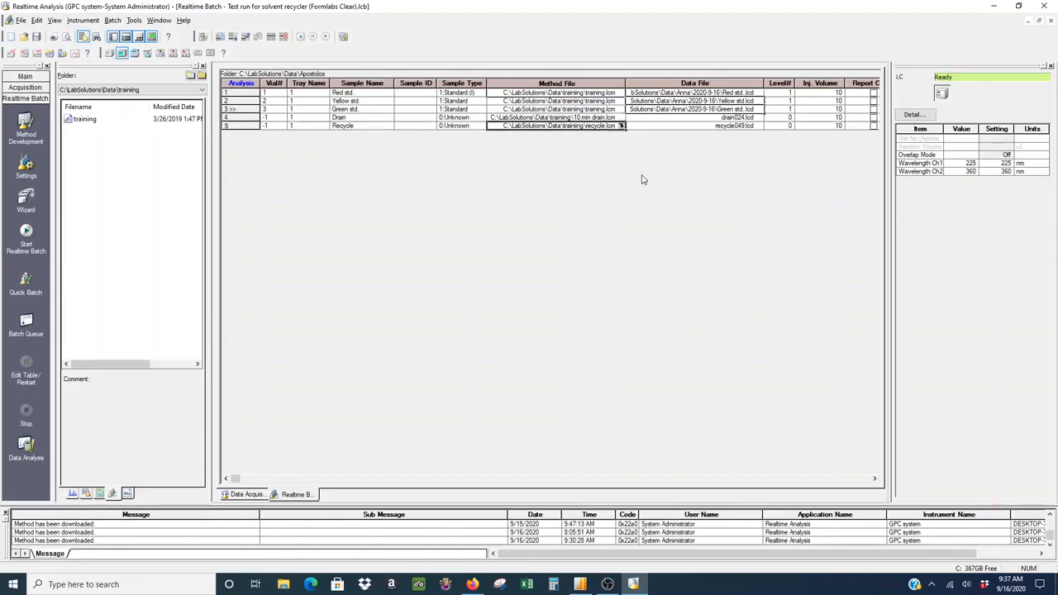
left_click(743, 126)
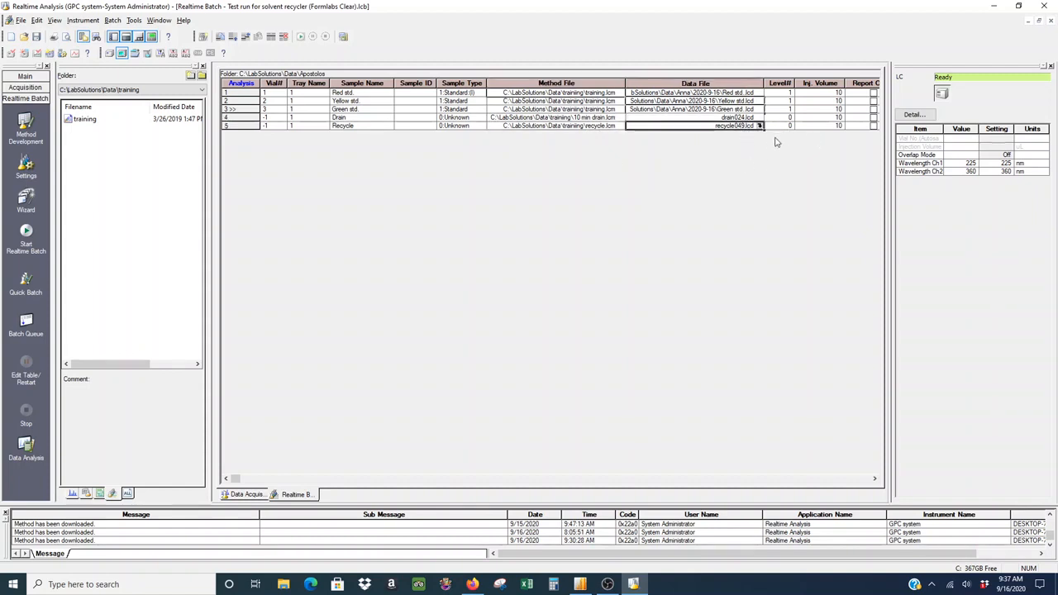
left_click(745, 117)
left_click(743, 126)
left_click(280, 126)
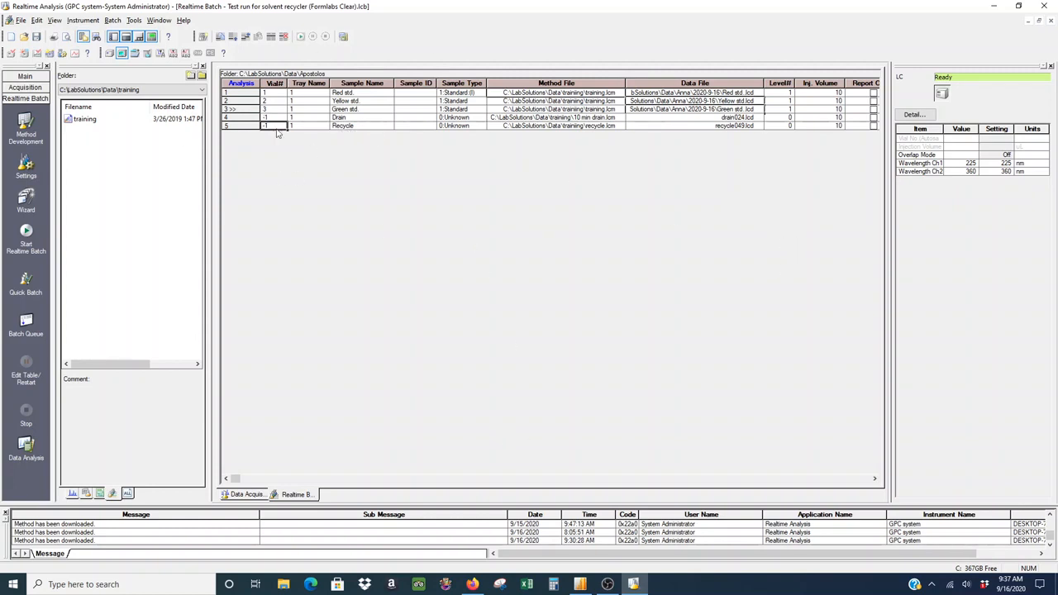
- Insert an empty row above the Green std. row and delete that row again
left_click(245, 110)
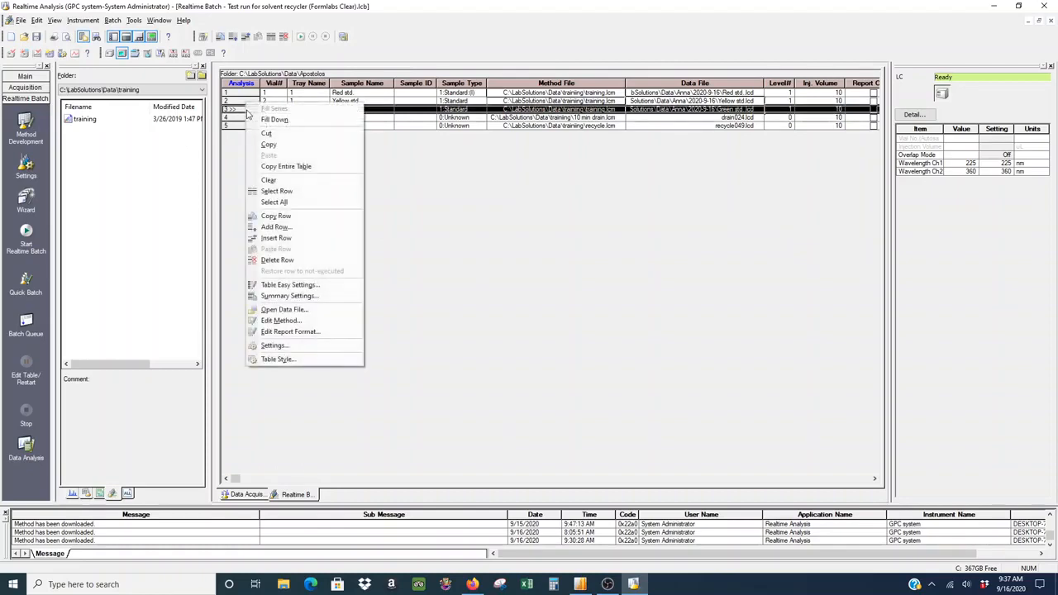
right_click(249, 105)
left_click(276, 238)
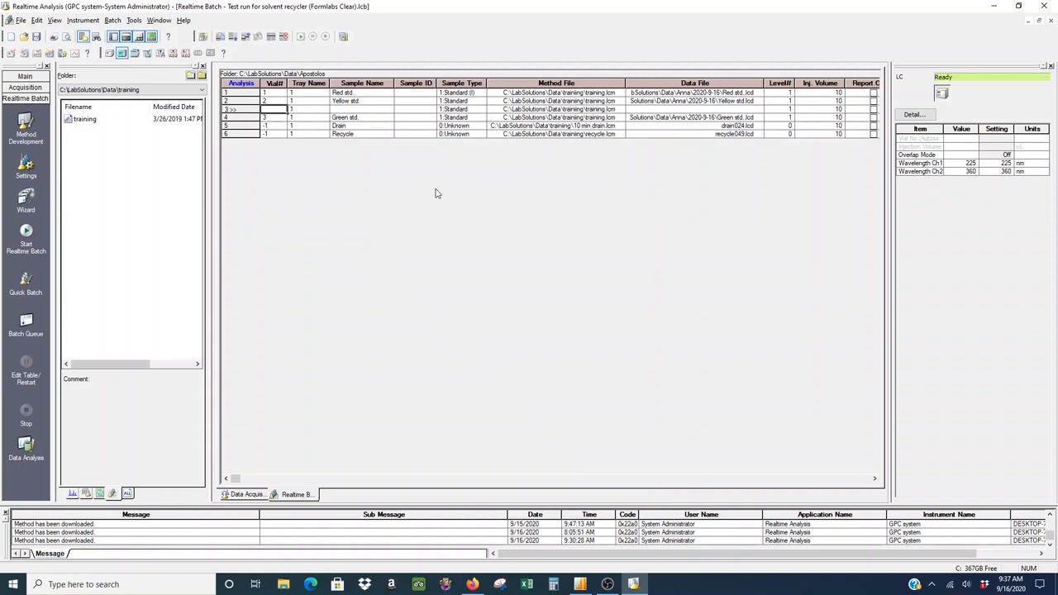
left_click(246, 110)
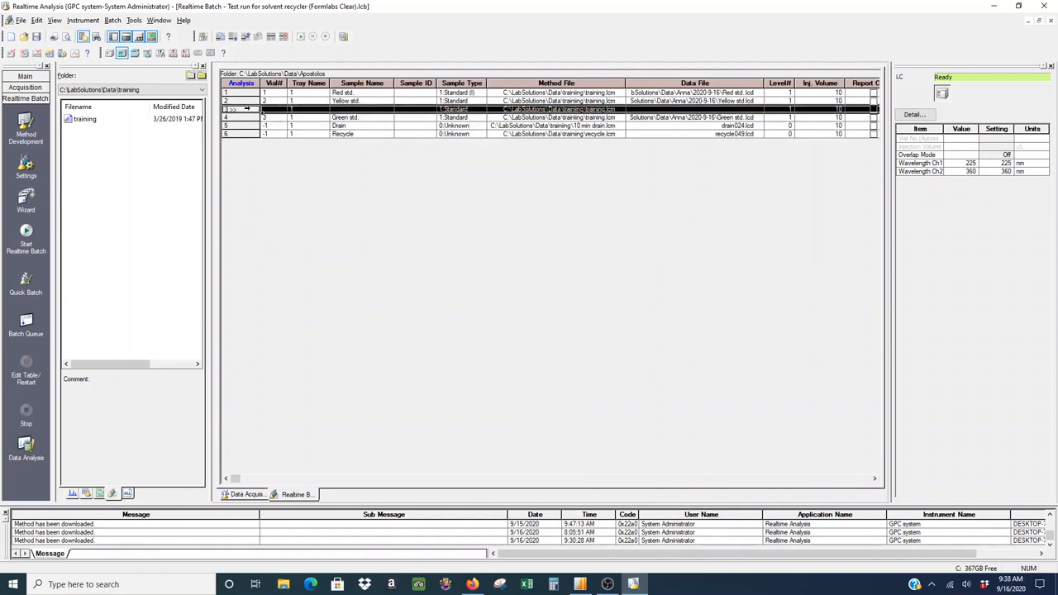
right_click(247, 108)
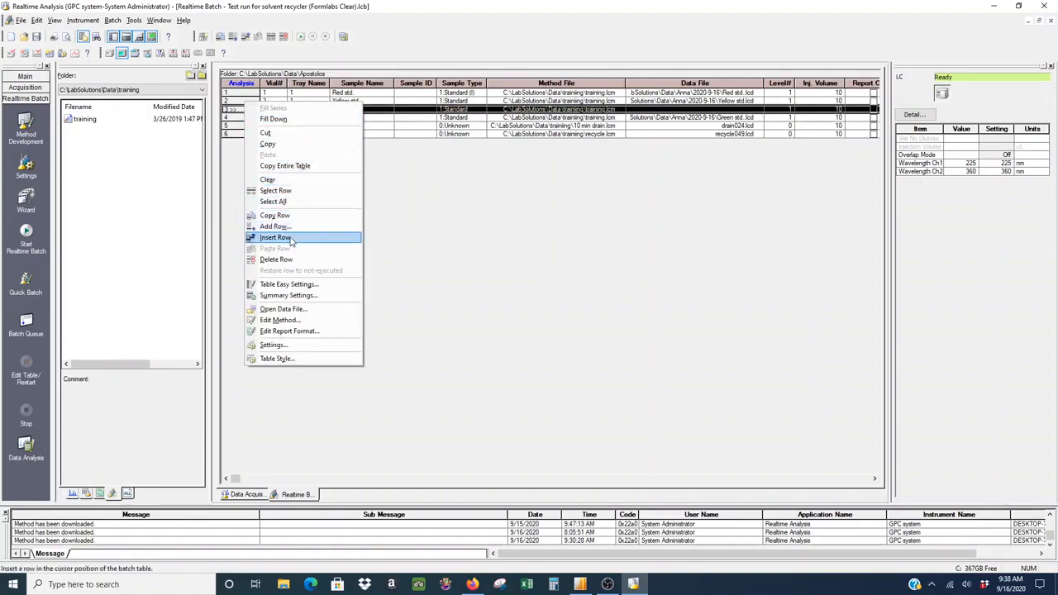
left_click(289, 259)
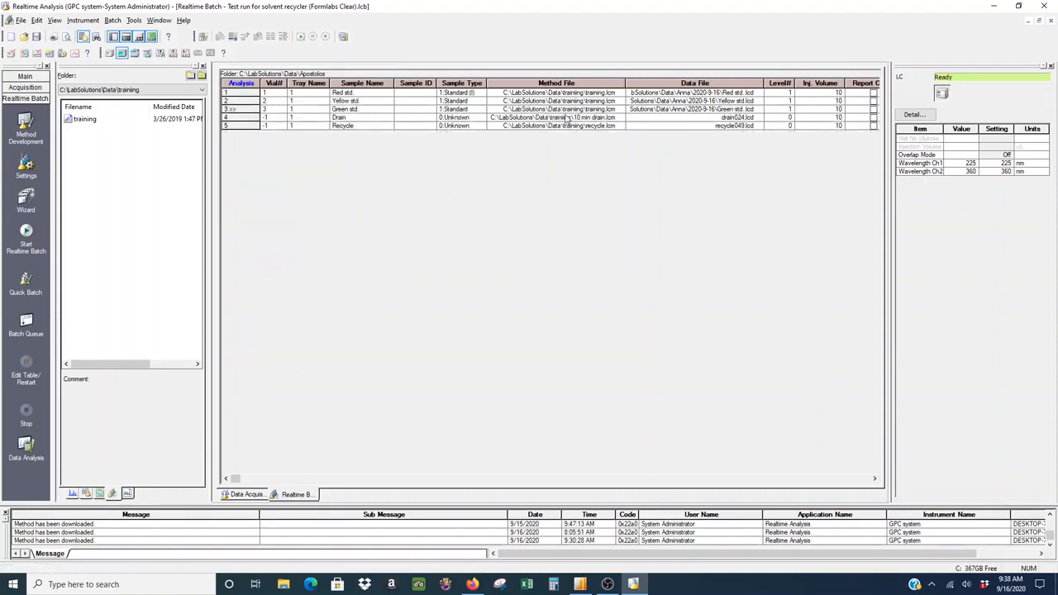
- Examine the detector baselines in the data acquisition chromatogram at several intensity scales
left_click(248, 494)
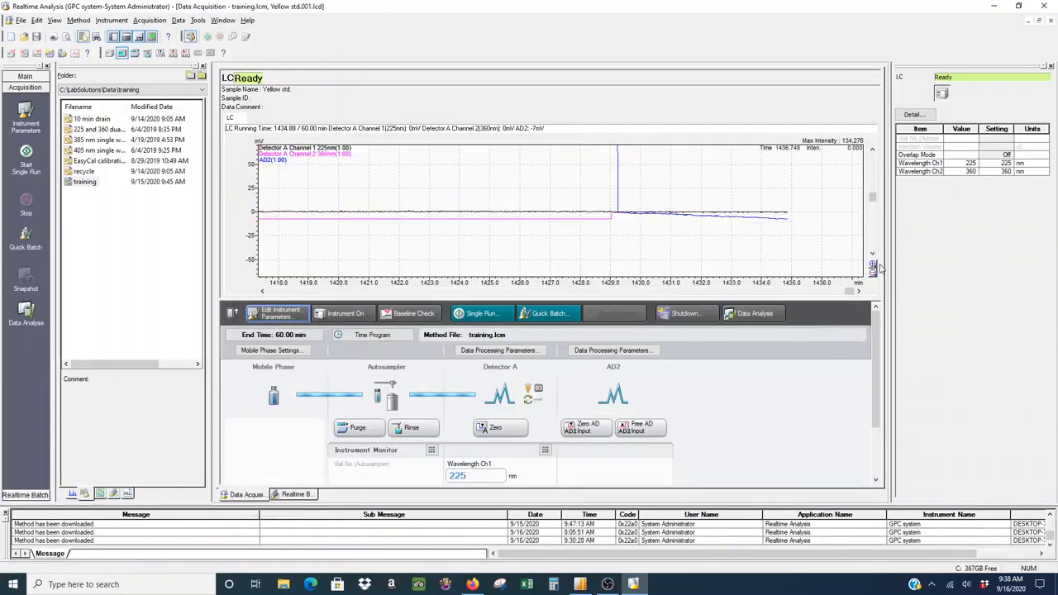
left_click(874, 265)
left_click(875, 264)
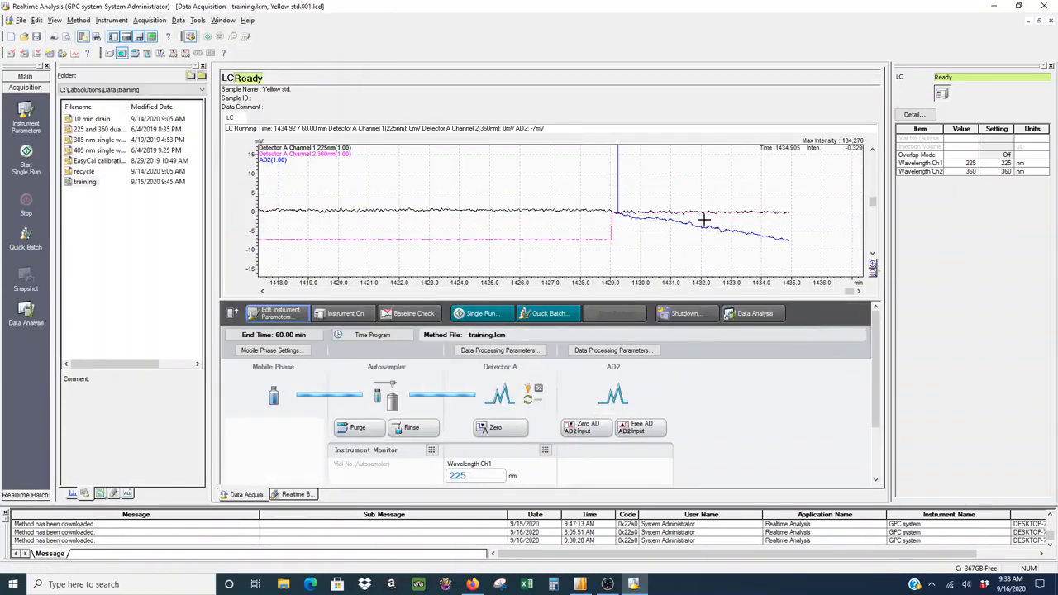
left_click(874, 265)
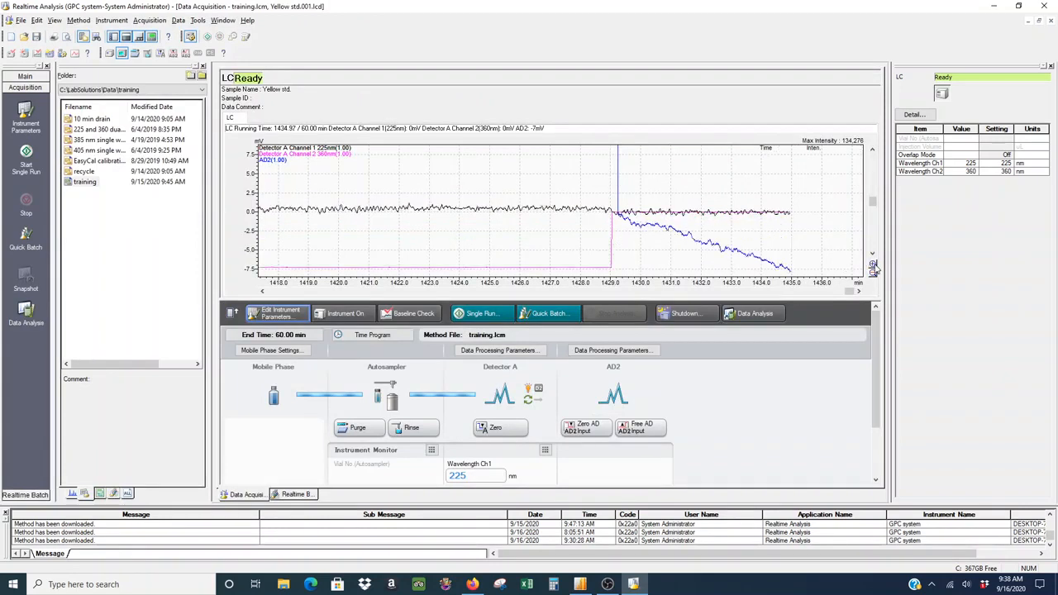
left_click(874, 265)
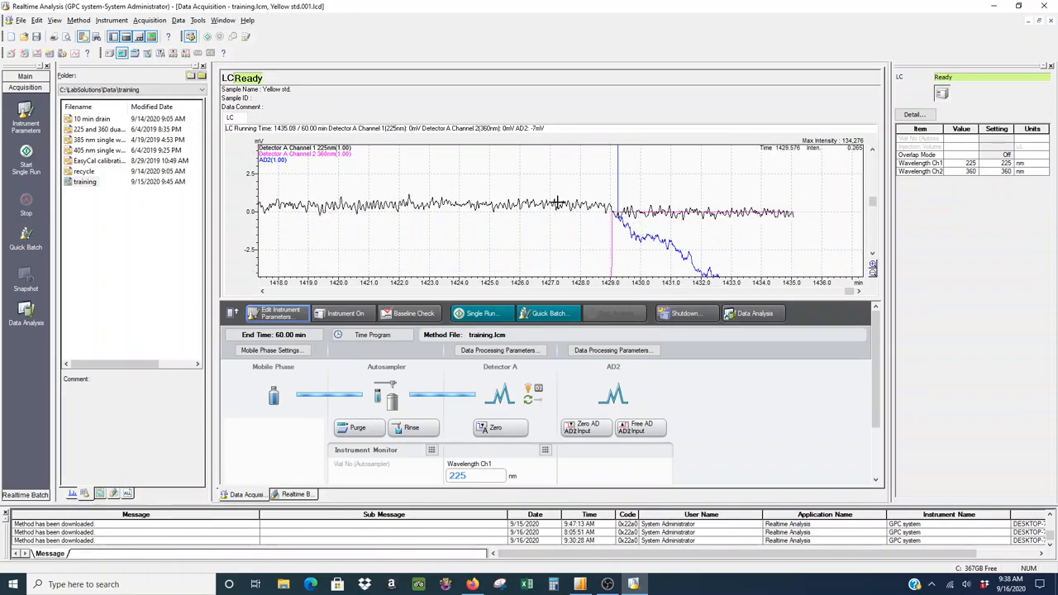
left_click(873, 273)
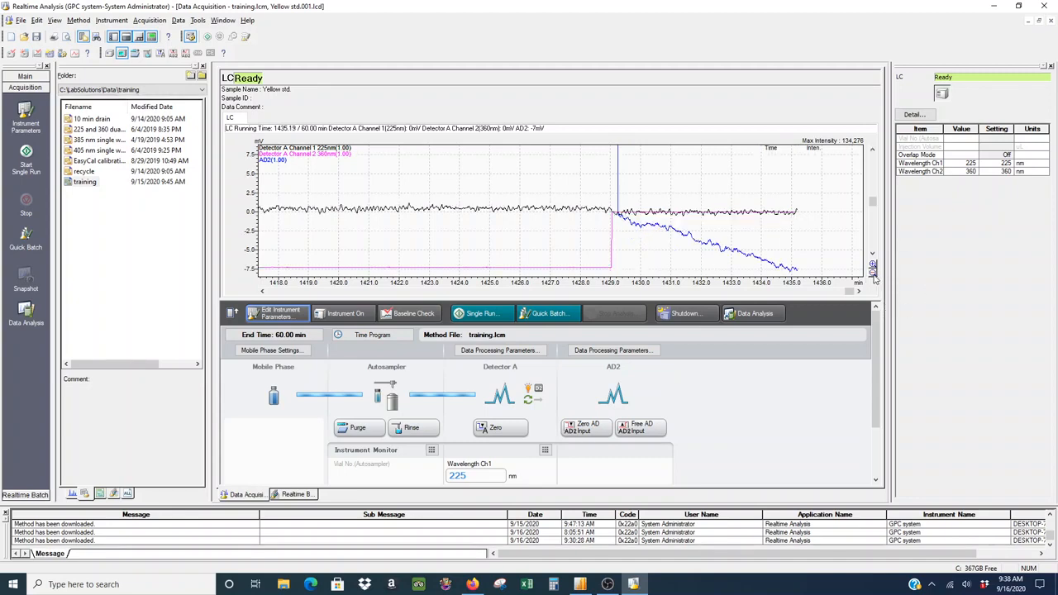
left_click(874, 274)
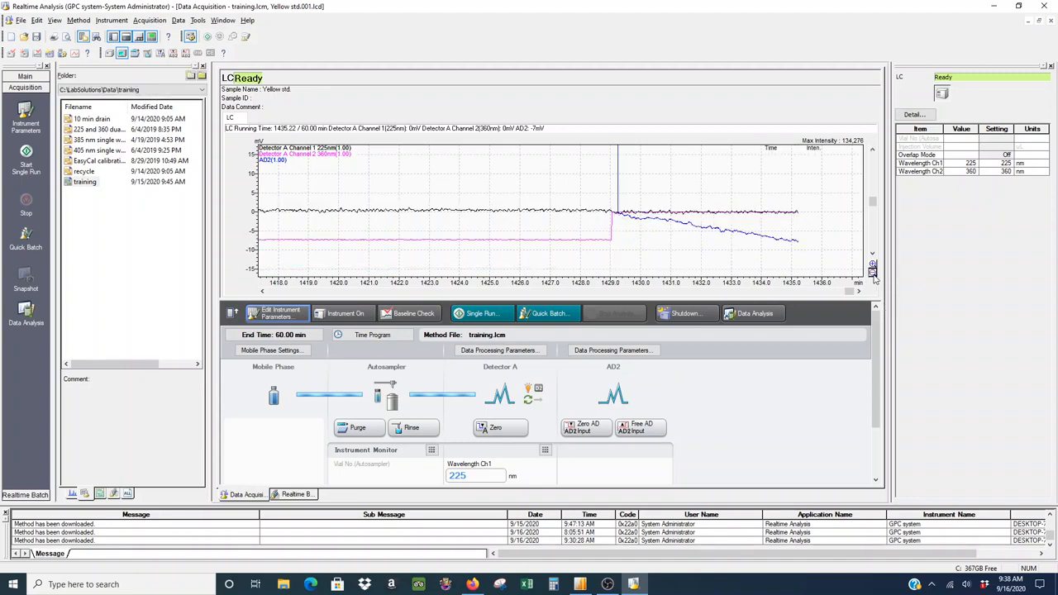
left_click(873, 275)
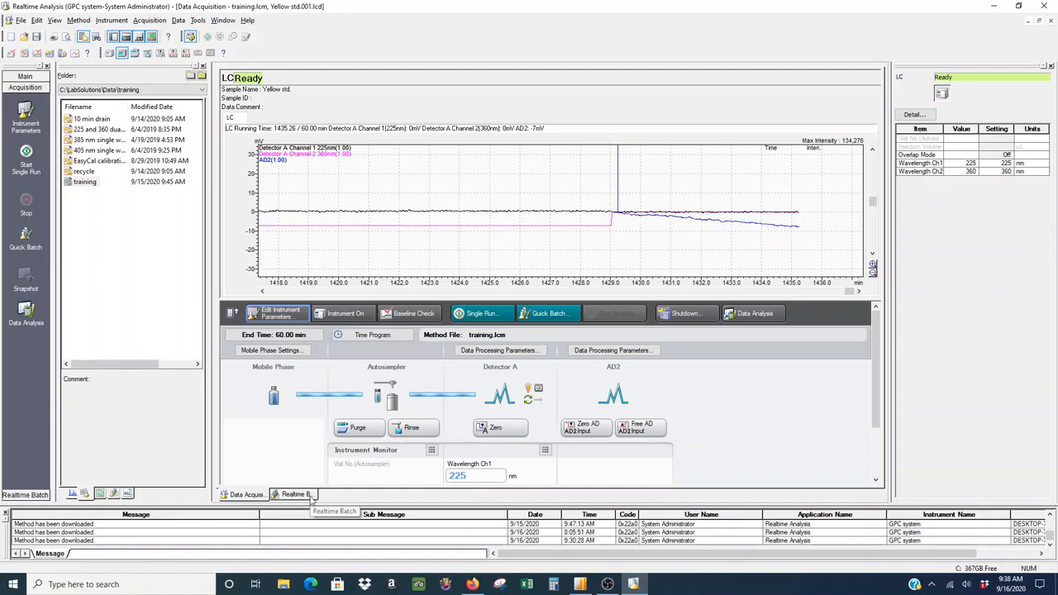
- Start the realtime batch for rows 1-5, saving the batch and training method files and accepting disabled detector acquisition for the 10 min drain method
left_click(306, 495)
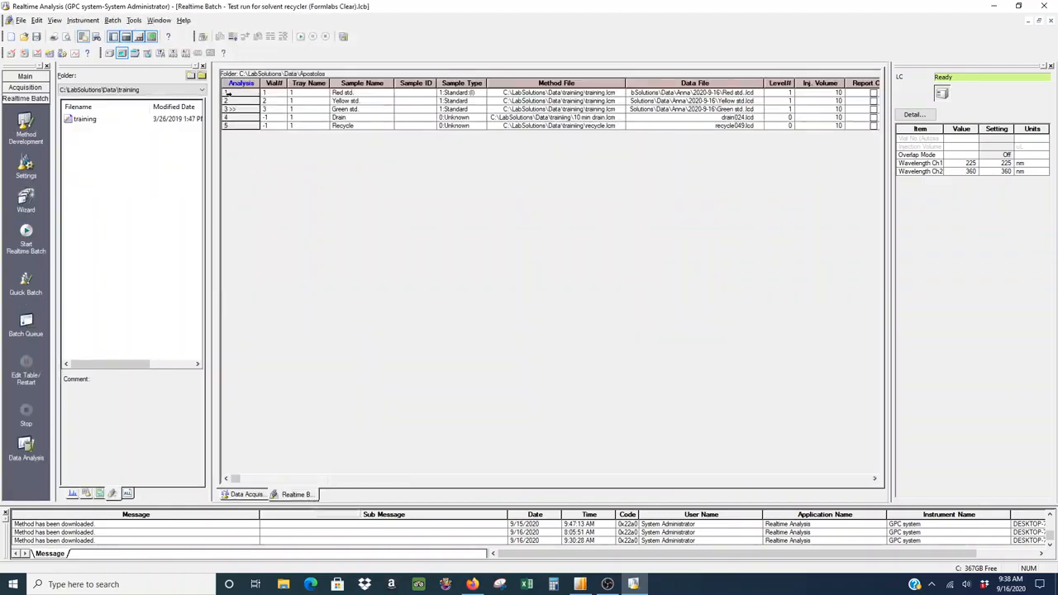
left_click_drag(244, 93, 246, 126)
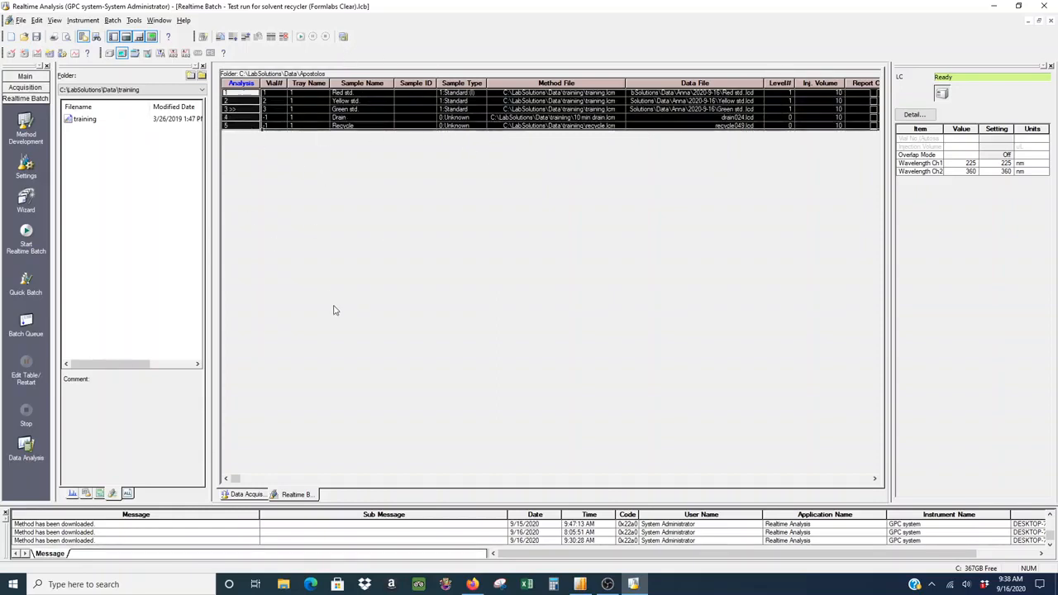
left_click(28, 235)
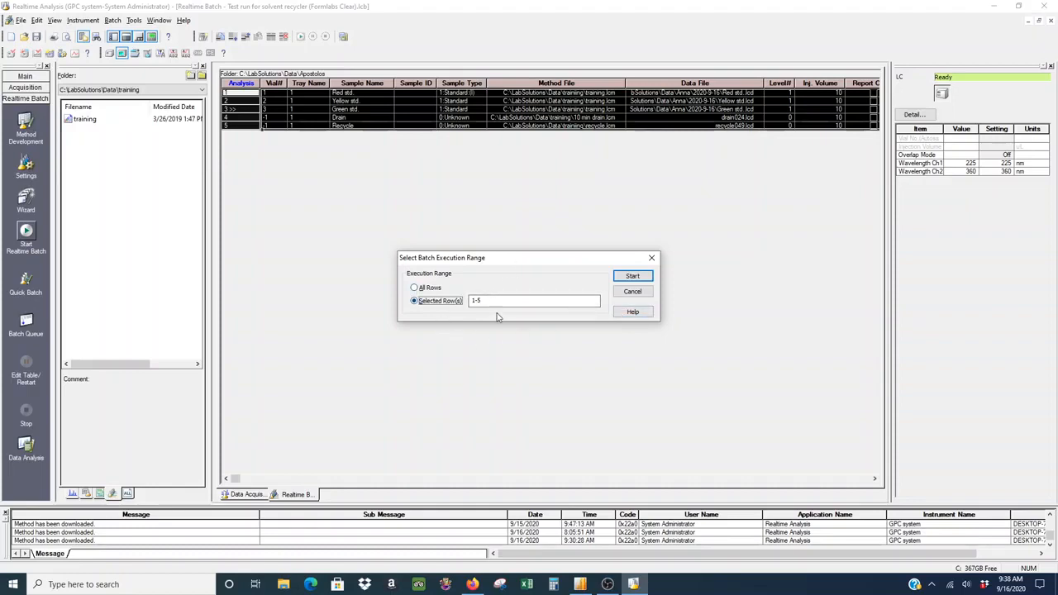
left_click(635, 277)
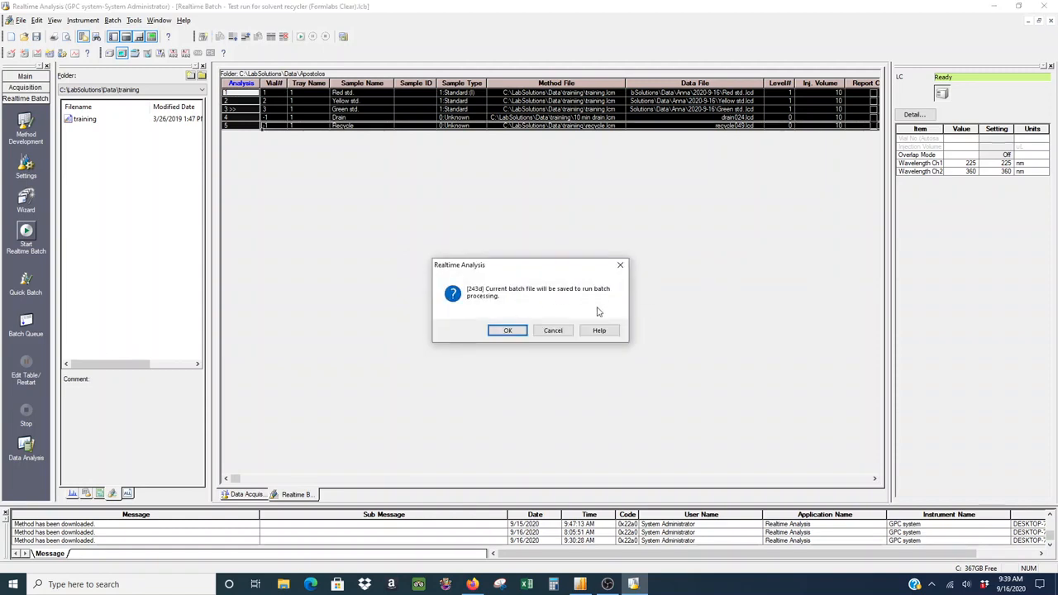
left_click(506, 331)
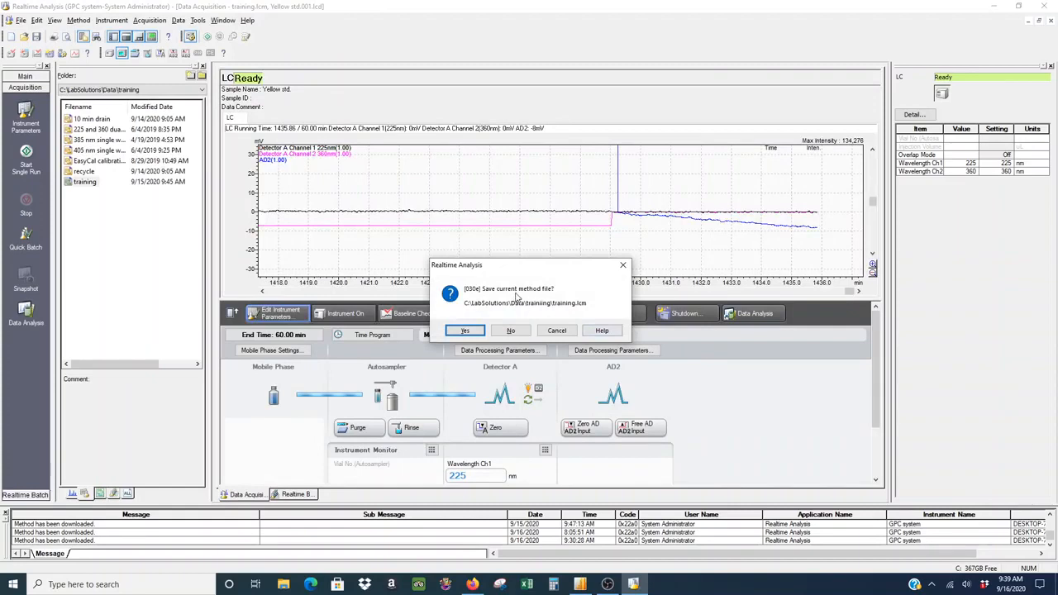
left_click(468, 332)
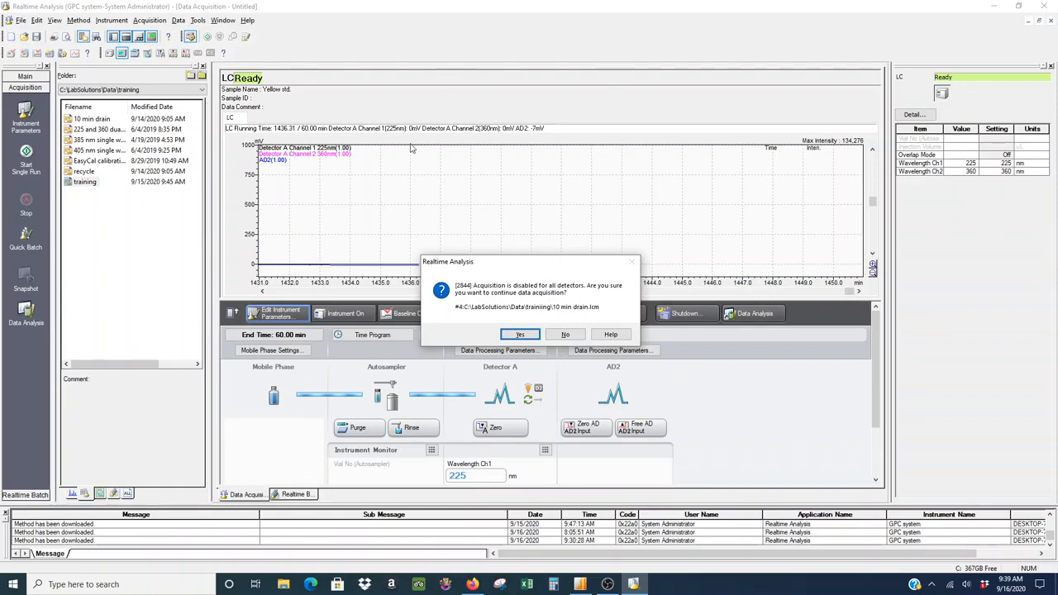
left_click(523, 334)
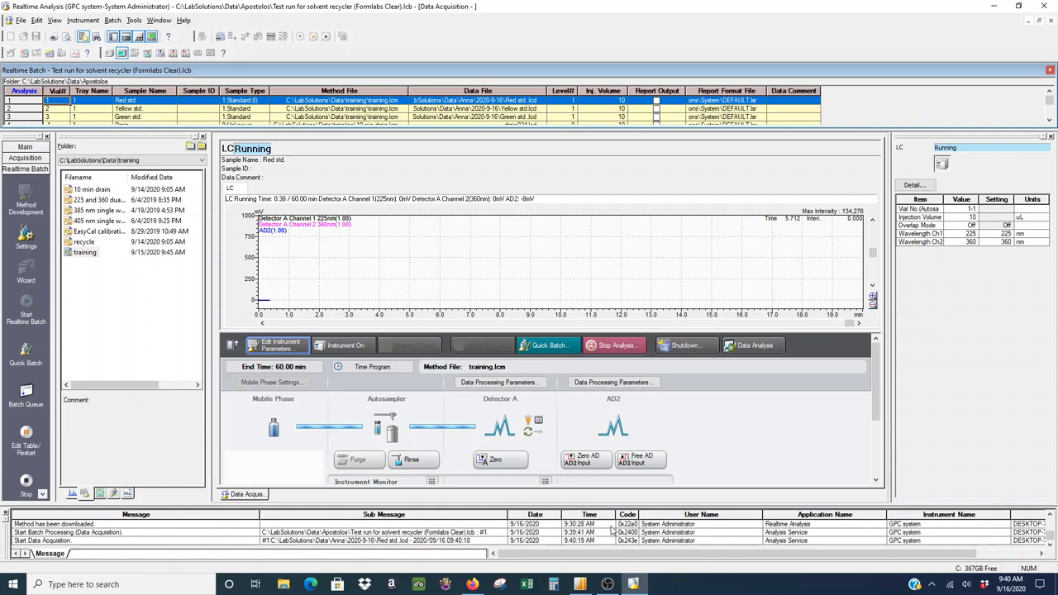
left_click(609, 585)
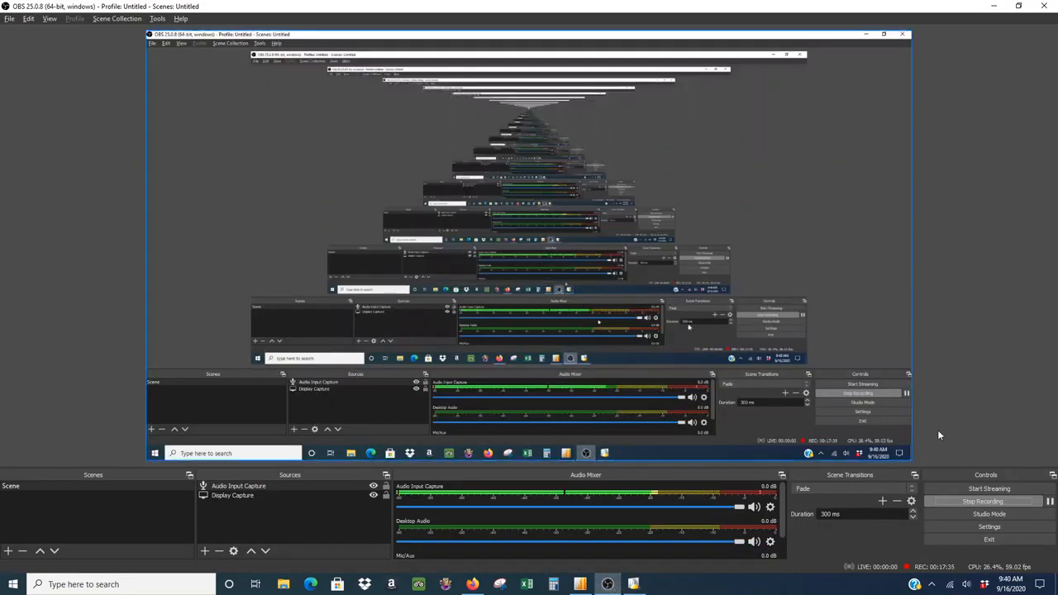